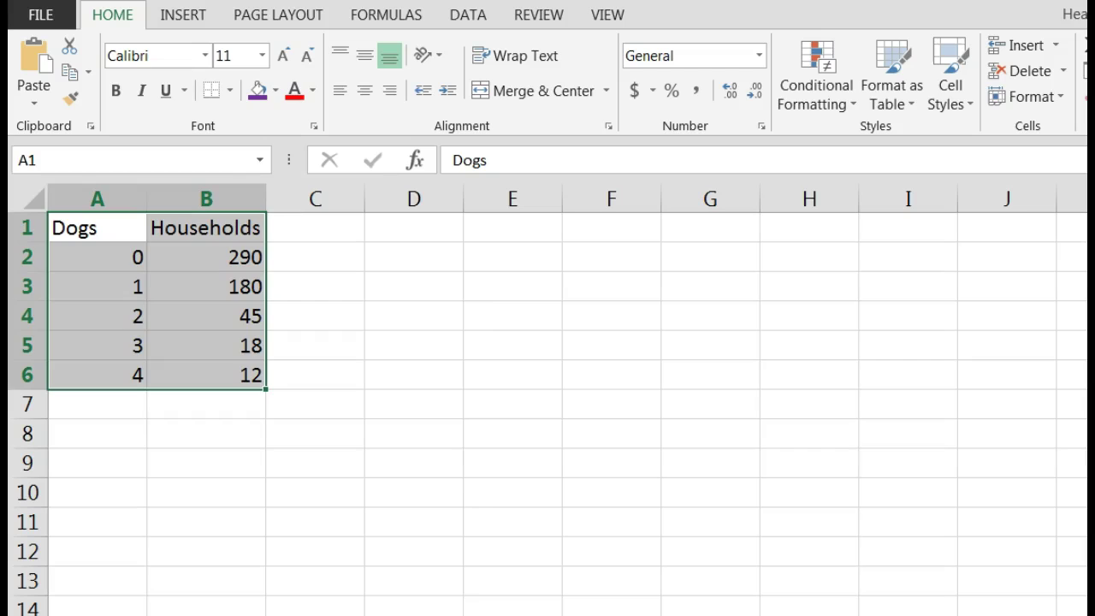
pyautogui.click(461, 413)
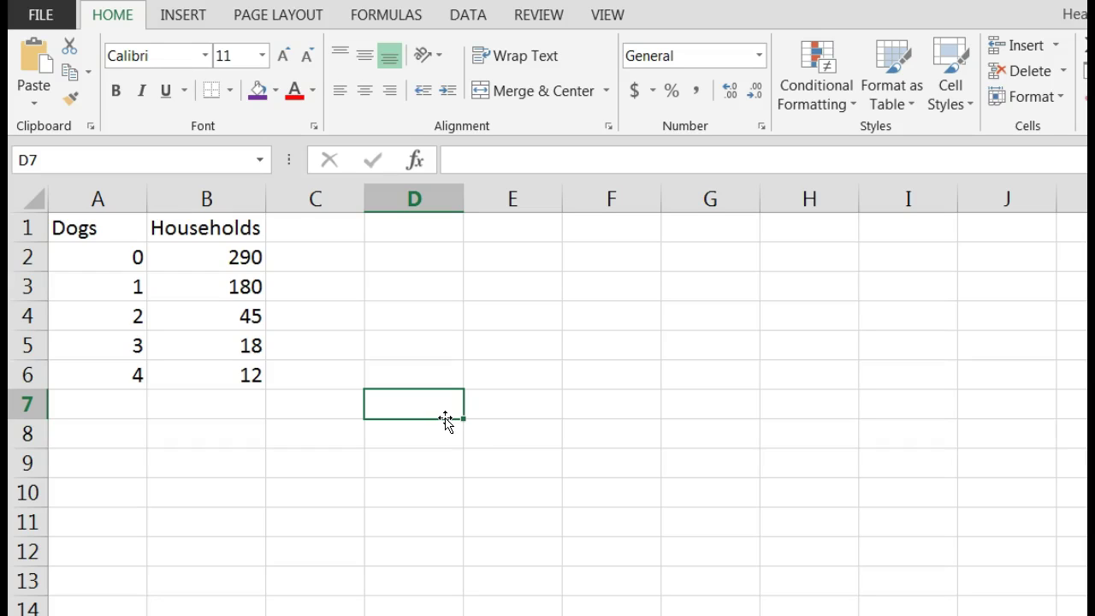
pyautogui.moveTo(445, 420); pyautogui.dragTo(345, 456)
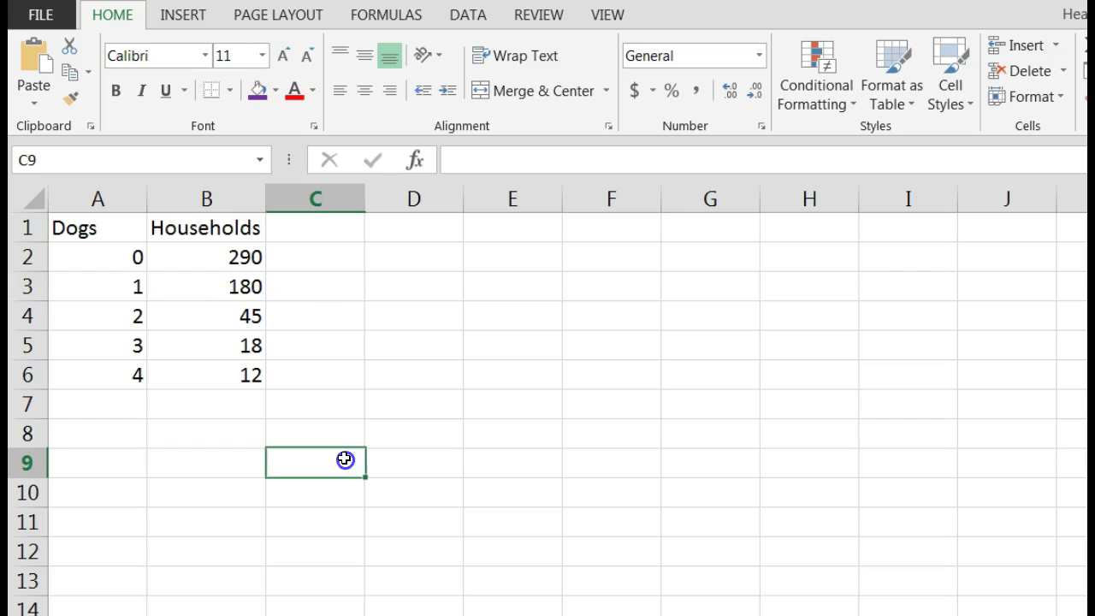
# Total the Households counts B2:B6 in cell B8 with the SUM function.
pyautogui.click(219, 435)
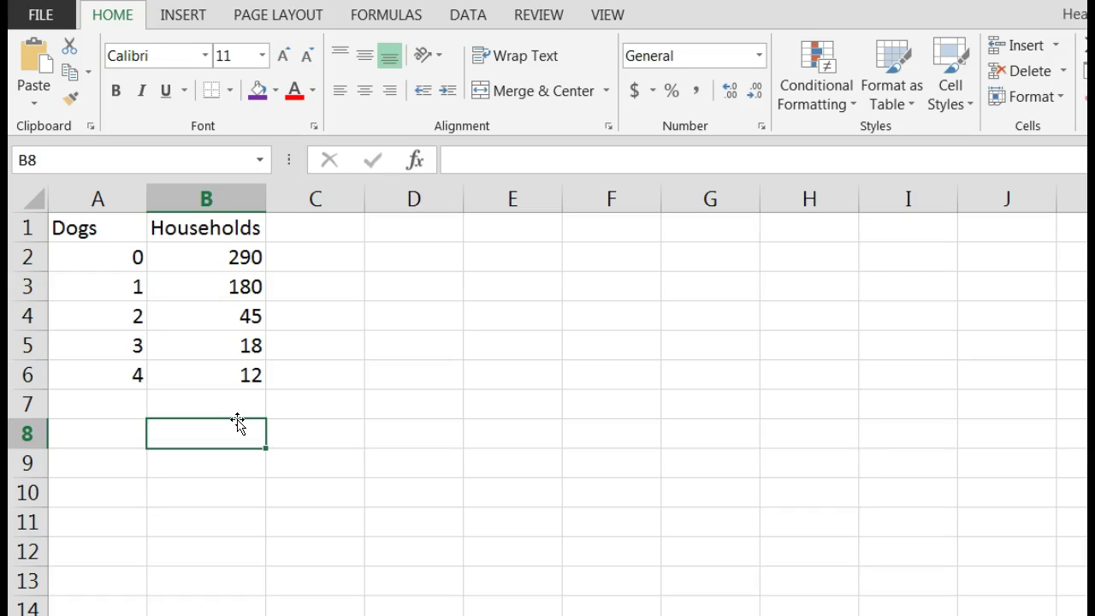
pyautogui.write('=')
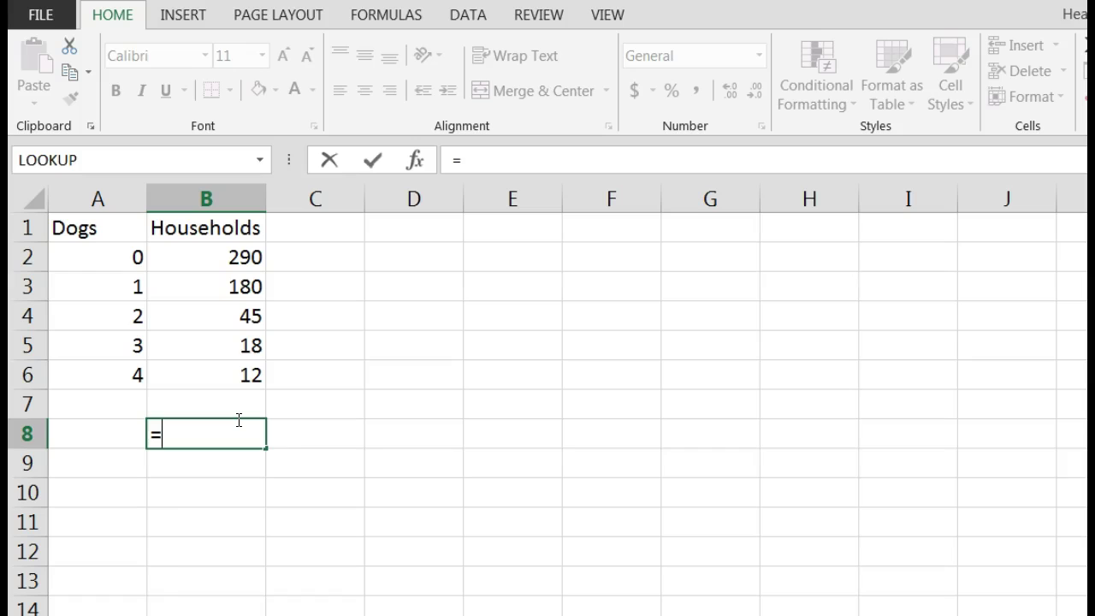
pyautogui.write('sum')
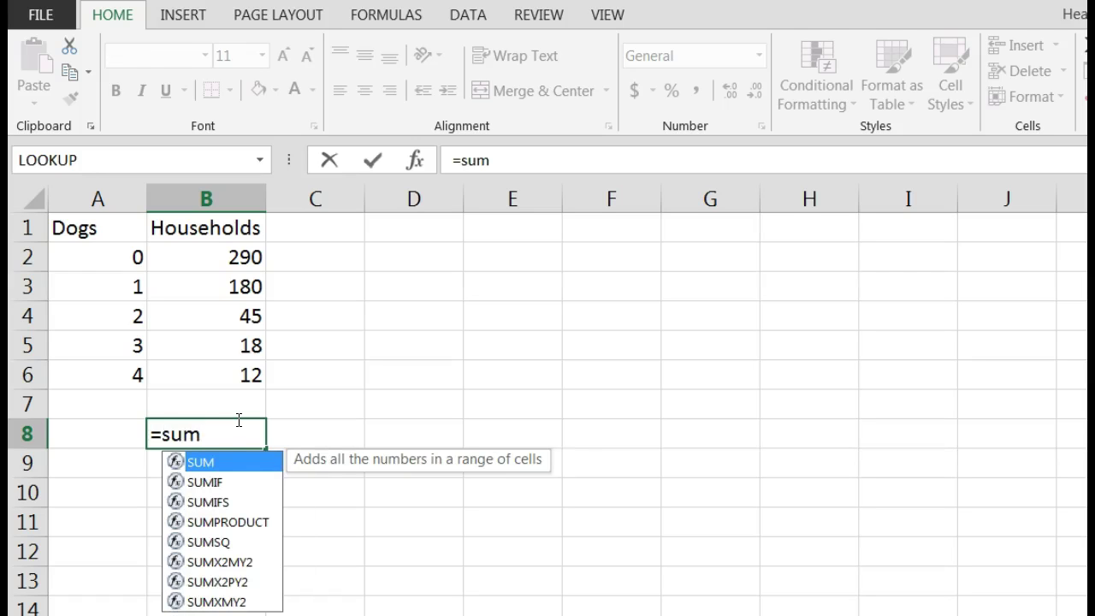
pyautogui.doubleClick(208, 460)
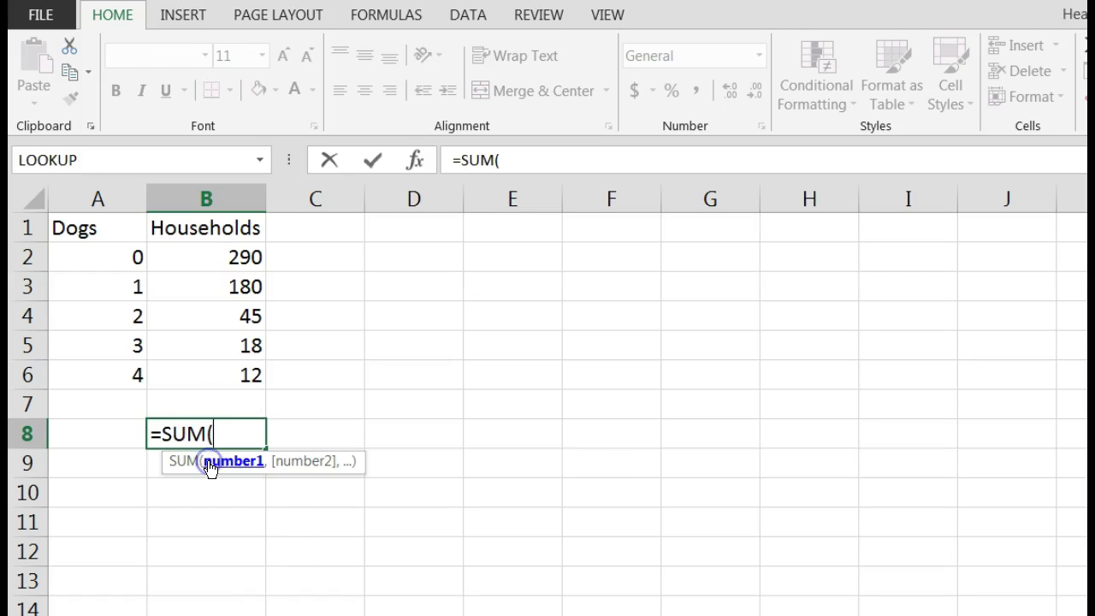
pyautogui.moveTo(227, 253); pyautogui.dragTo(231, 372)
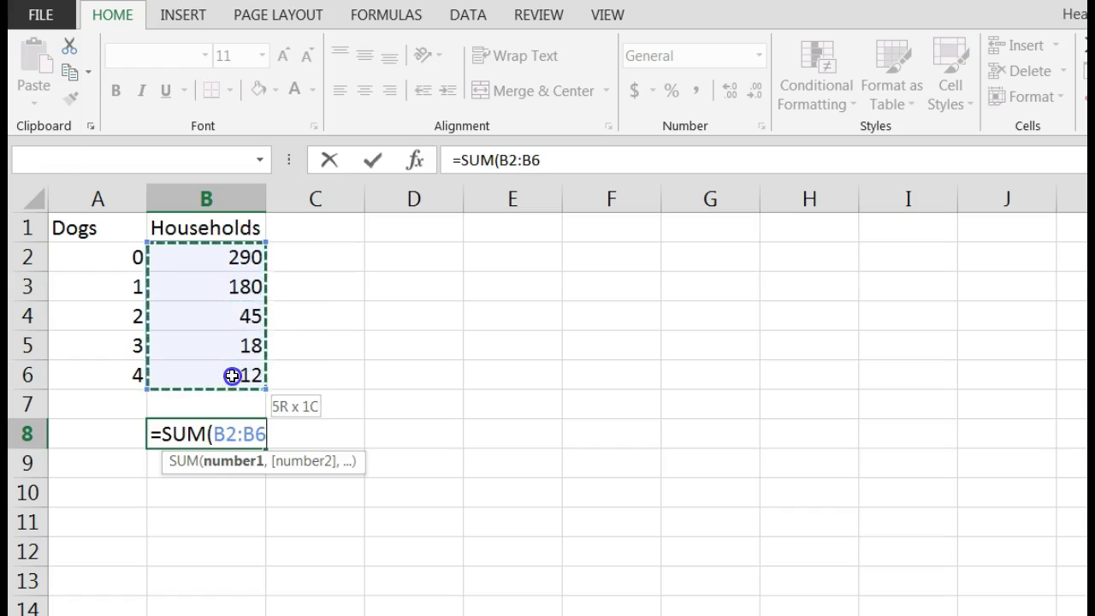
pyautogui.press('Return')
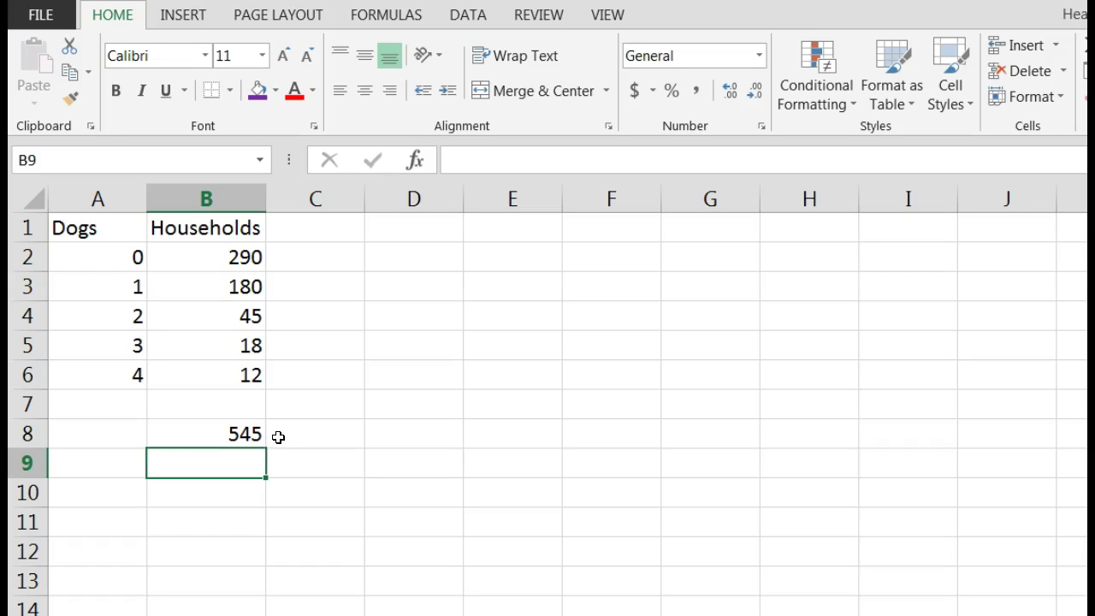
# Enter the column heading P(x) in cell C1, beside the Households heading.
pyautogui.click(309, 237)
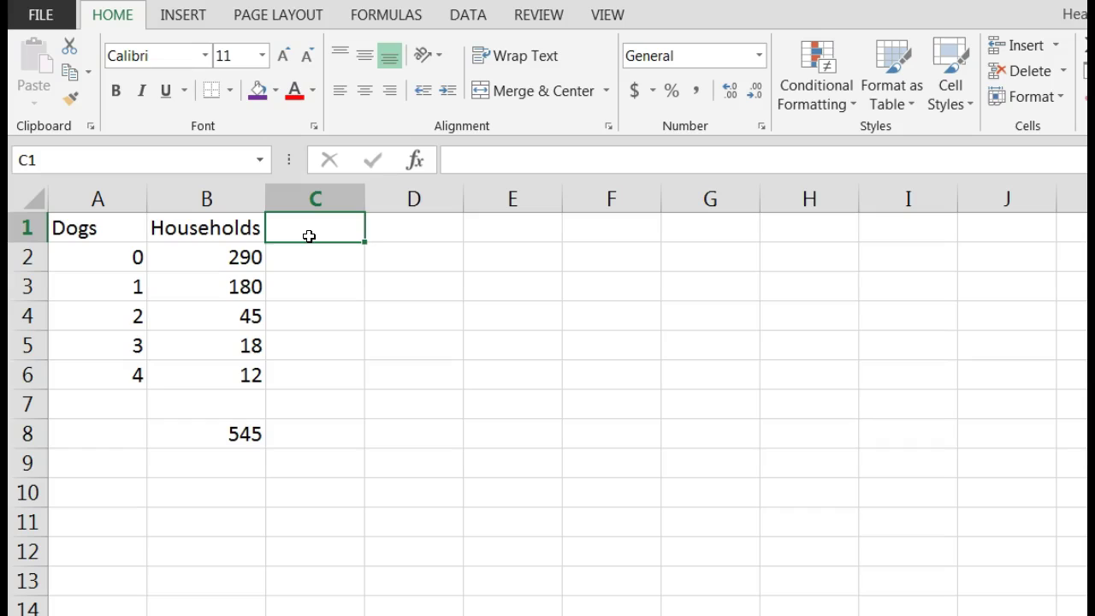
pyautogui.write('P')
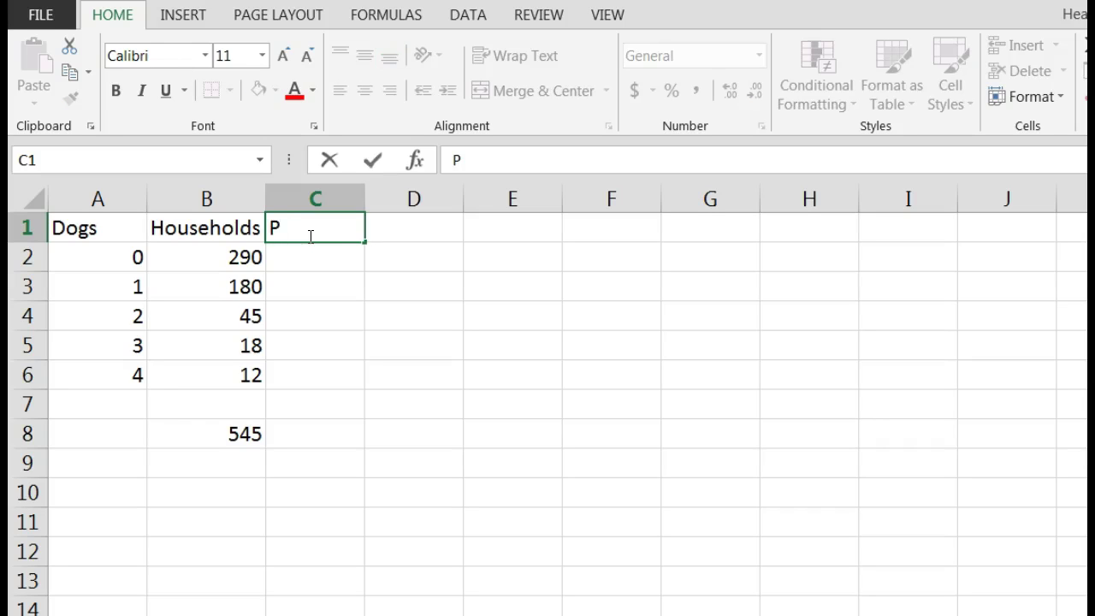
pyautogui.write('(x)')
pyautogui.press('Return')
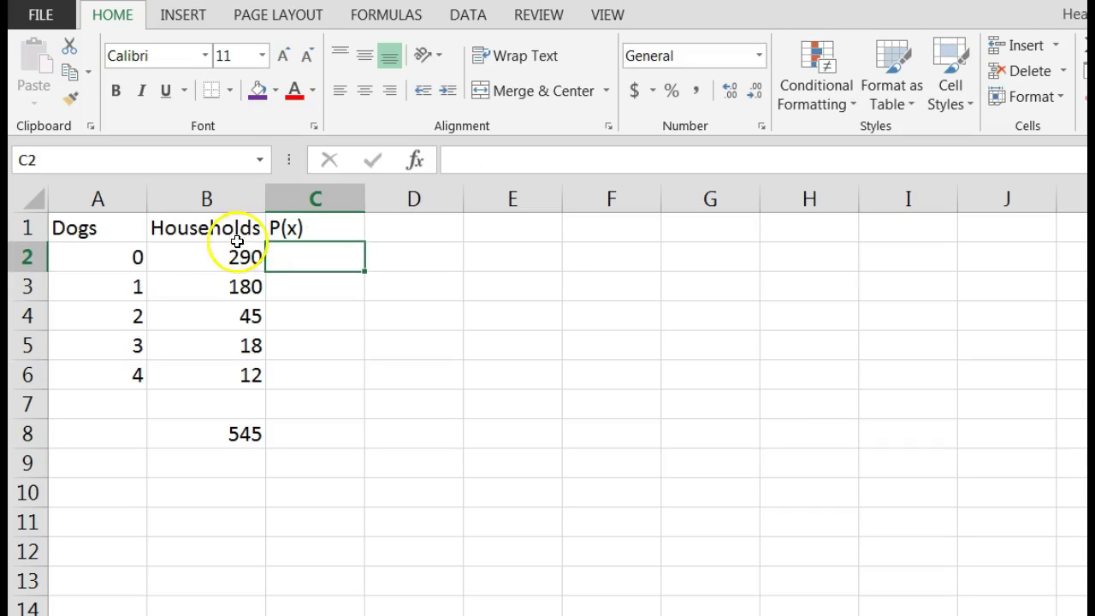
# Calculate the probability for 0 dogs in cell C2 with the formula =B2/545.
pyautogui.click(332, 263)
pyautogui.click(287, 263)
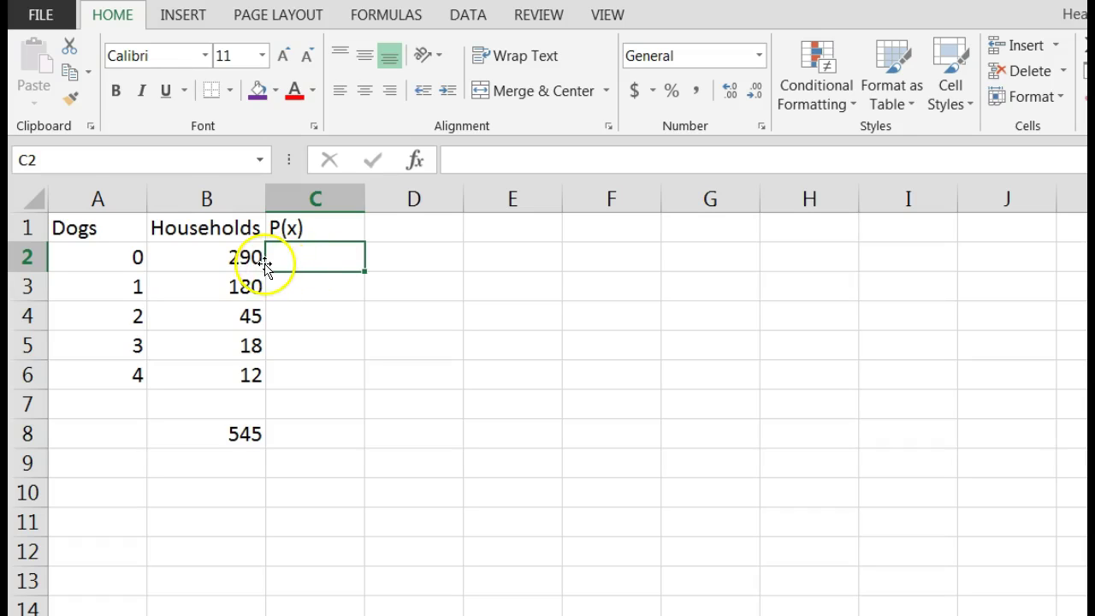
pyautogui.write('=')
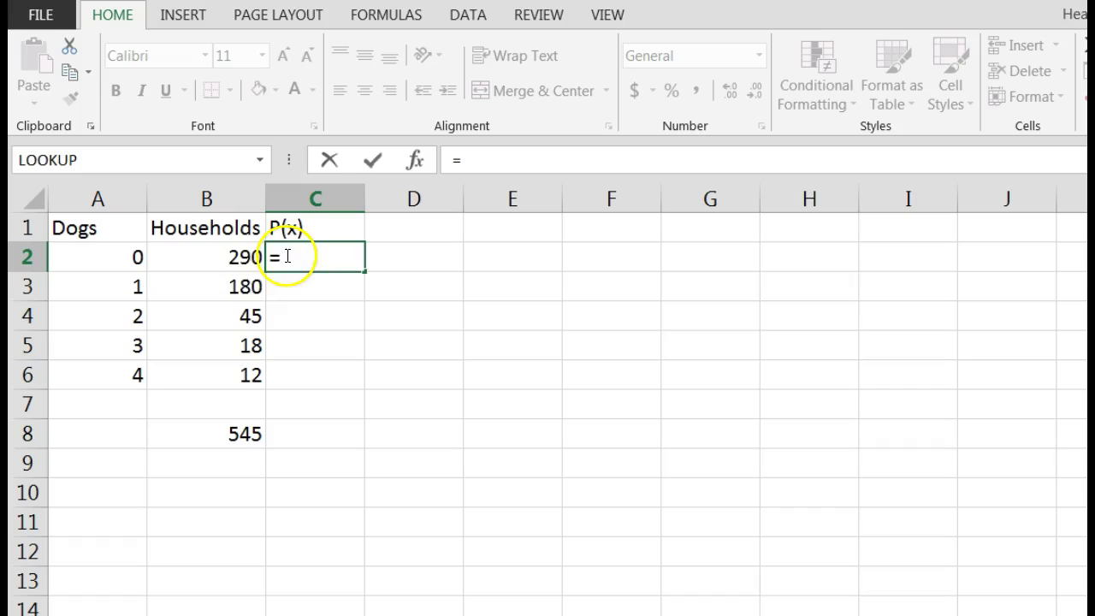
pyautogui.click(239, 264)
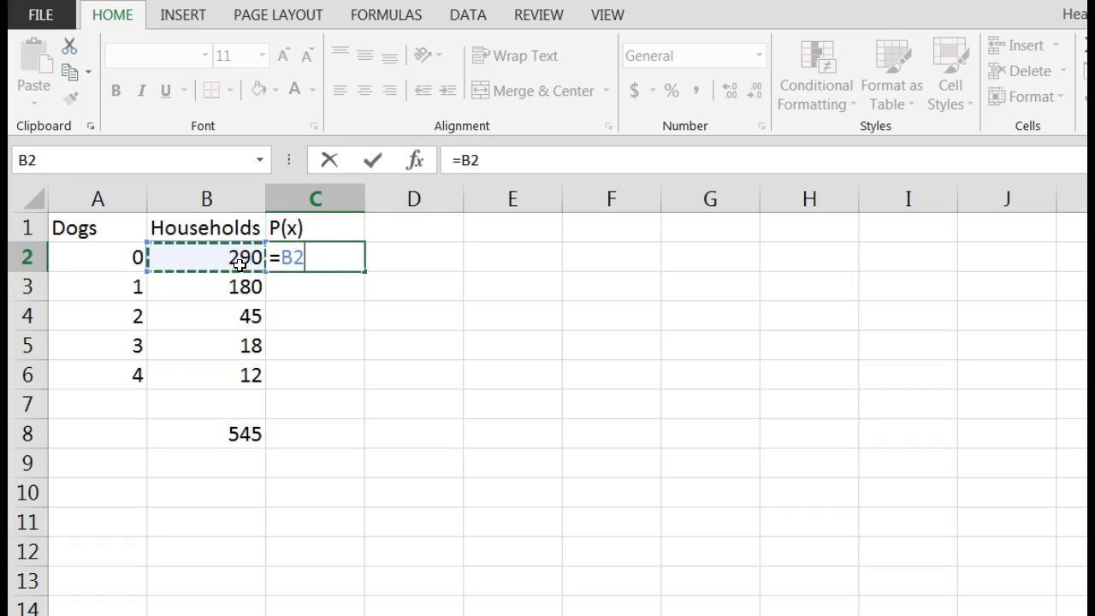
pyautogui.write('/545')
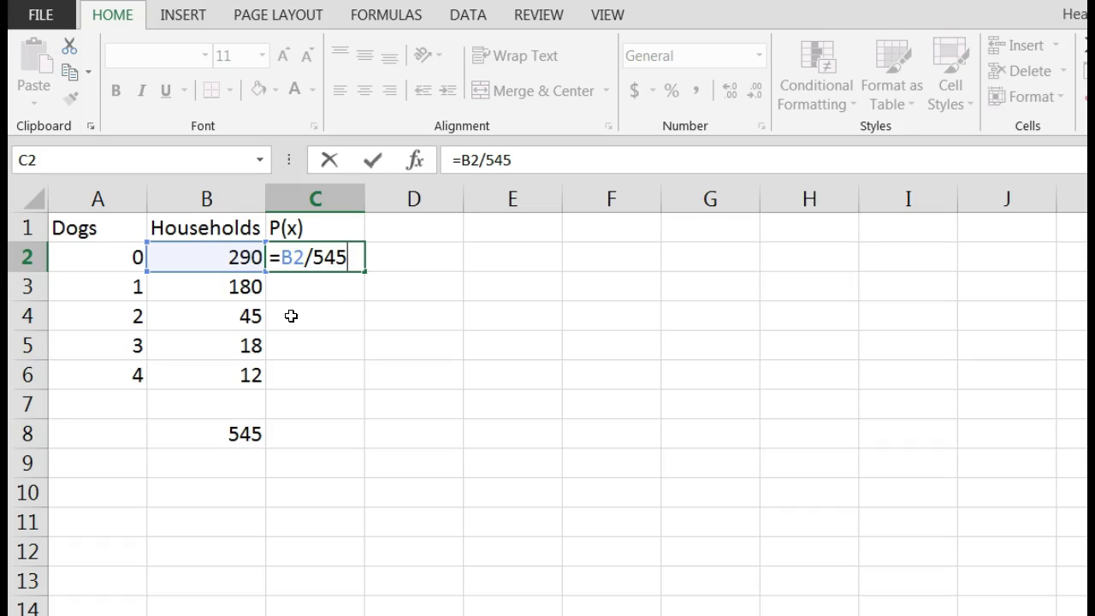
pyautogui.press('Return')
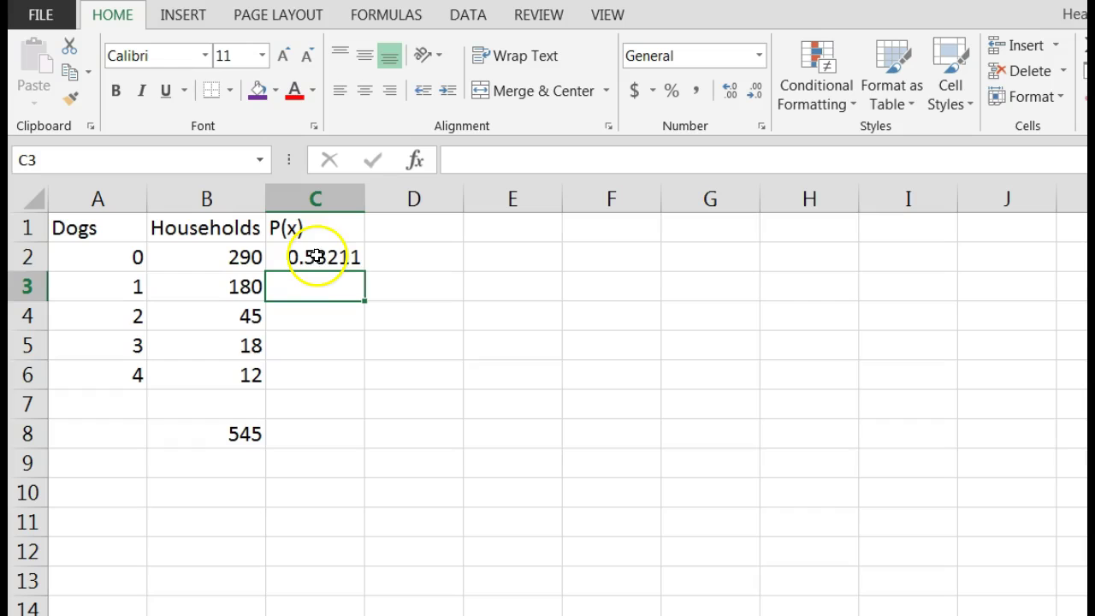
# Copy the probability formula from C2 and paste it into cells C3:C6.
pyautogui.click(329, 259)
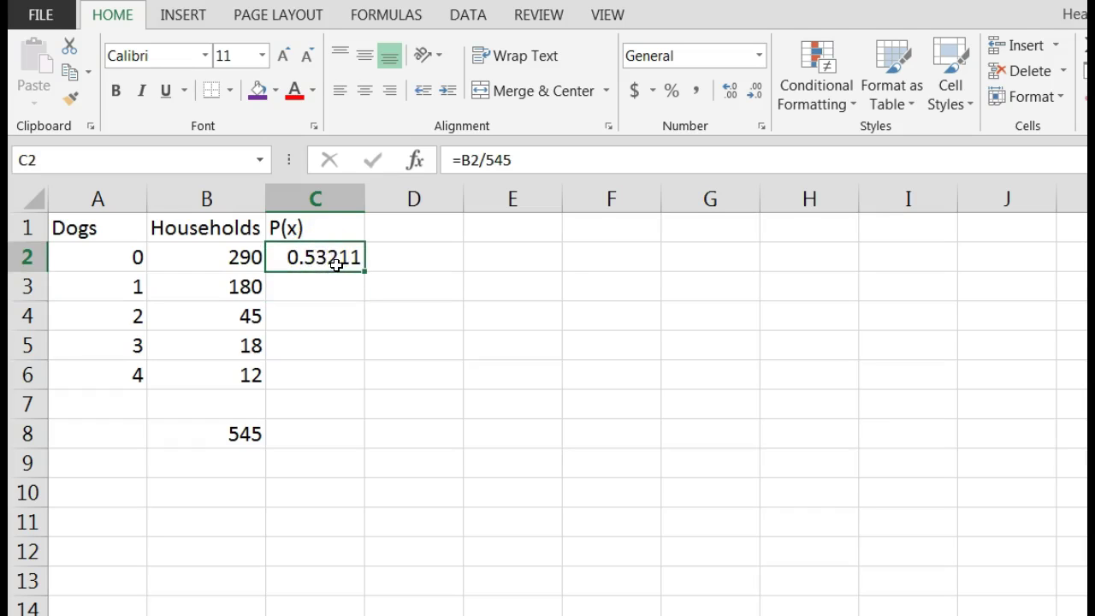
pyautogui.rightClick(336, 265)
pyautogui.click(385, 271)
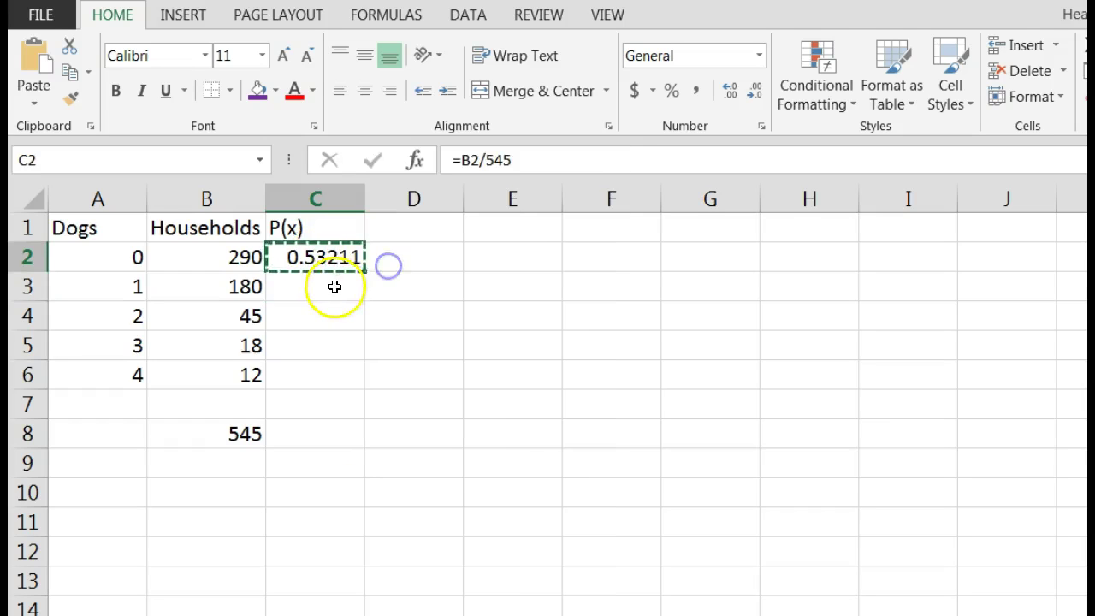
pyautogui.moveTo(334, 286); pyautogui.dragTo(330, 366)
pyautogui.rightClick(332, 370)
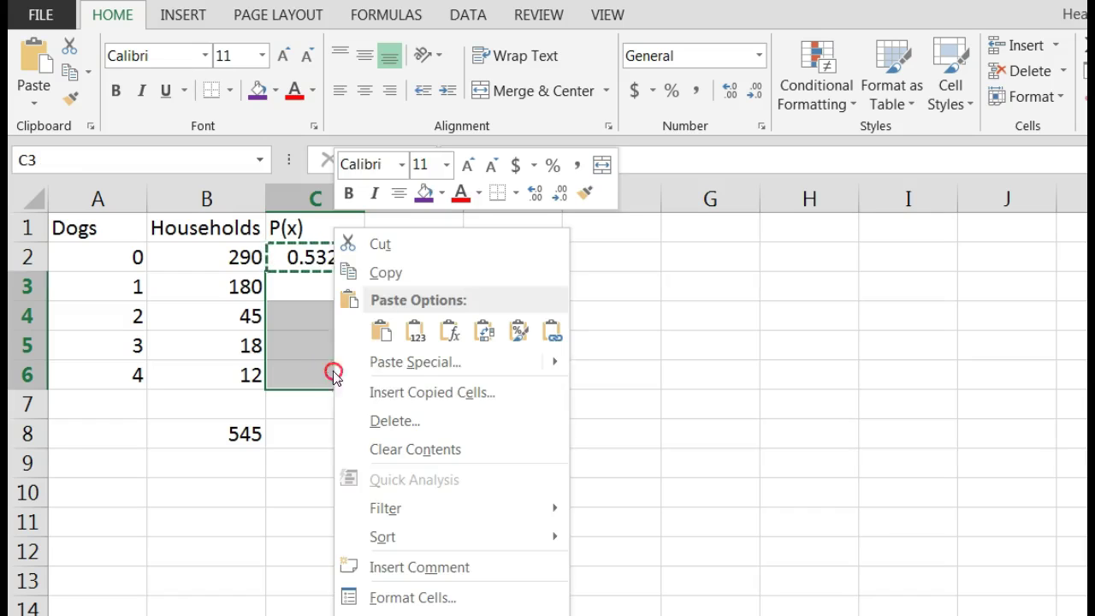
pyautogui.click(381, 331)
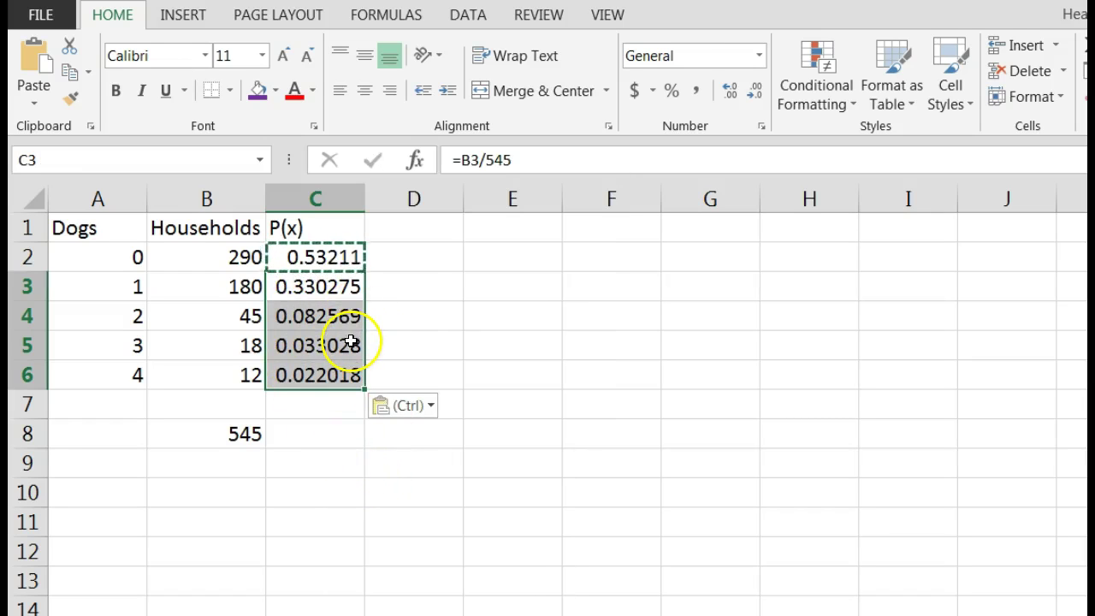
pyautogui.click(357, 445)
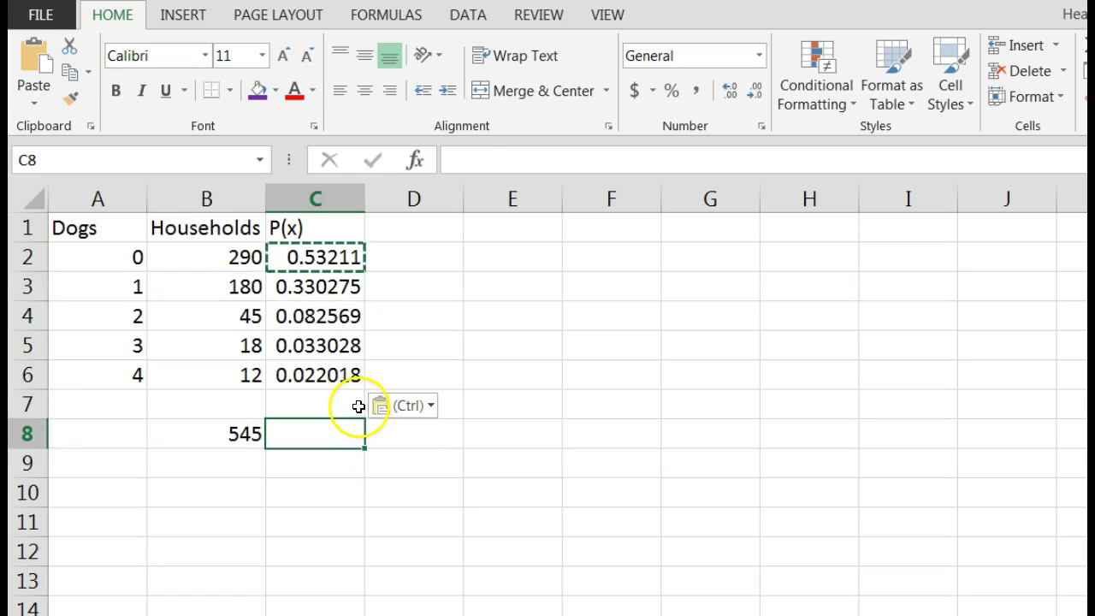
# Format the probabilities in C2:C6 as Number with 3 decimal places.
pyautogui.click(334, 259)
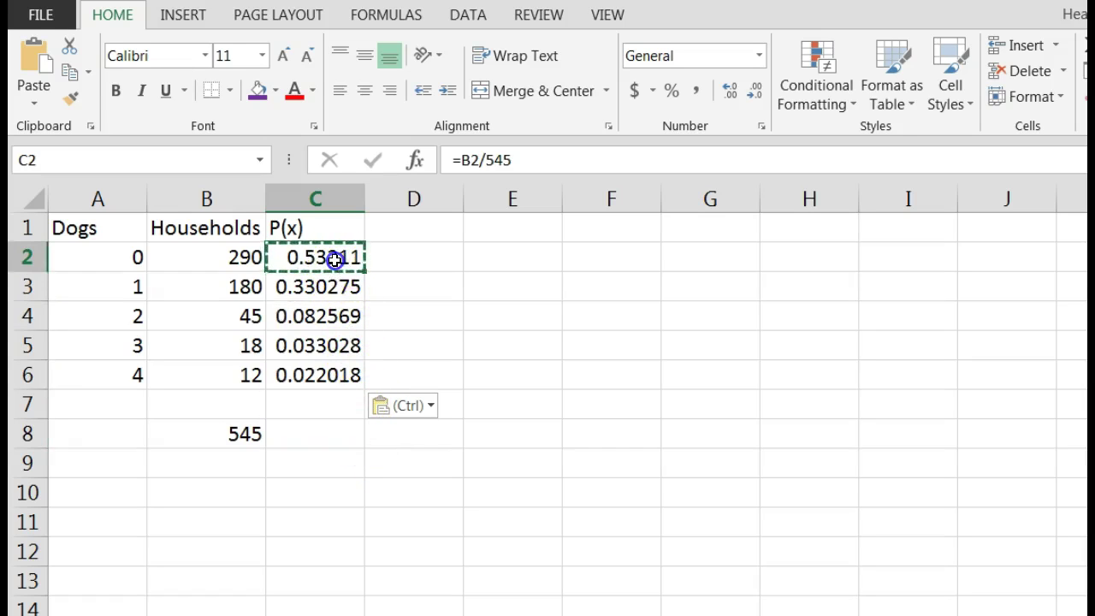
pyautogui.moveTo(335, 273); pyautogui.dragTo(340, 366)
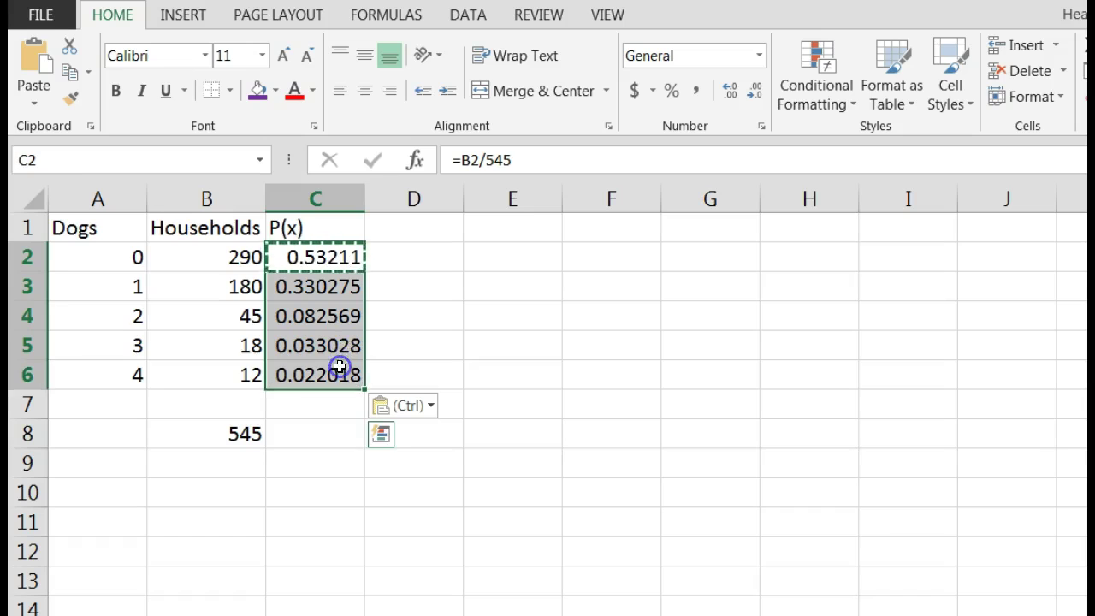
pyautogui.rightClick(340, 366)
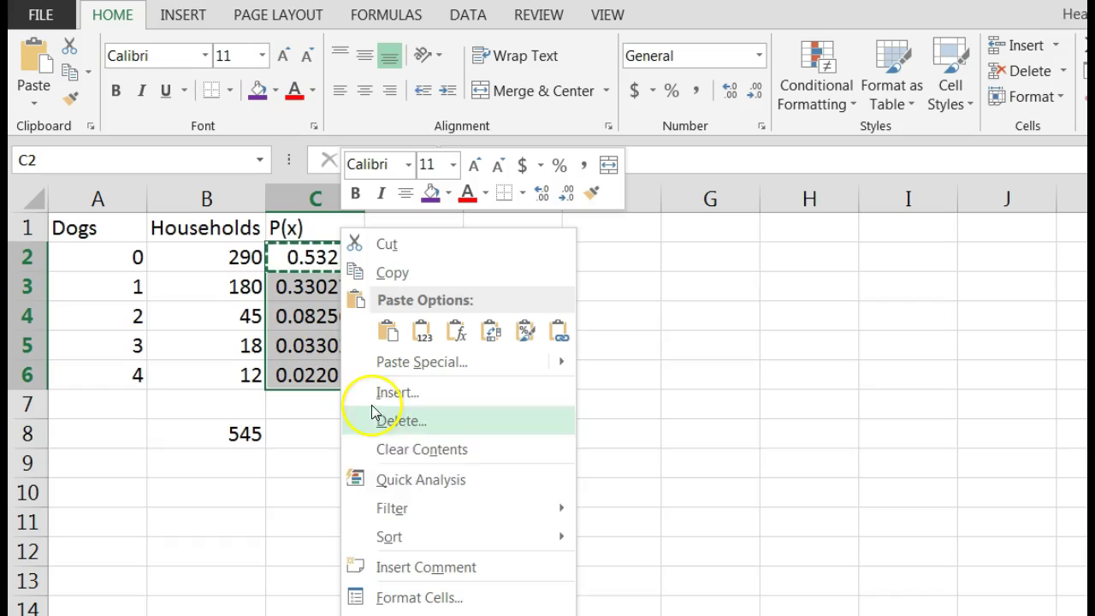
pyautogui.click(403, 587)
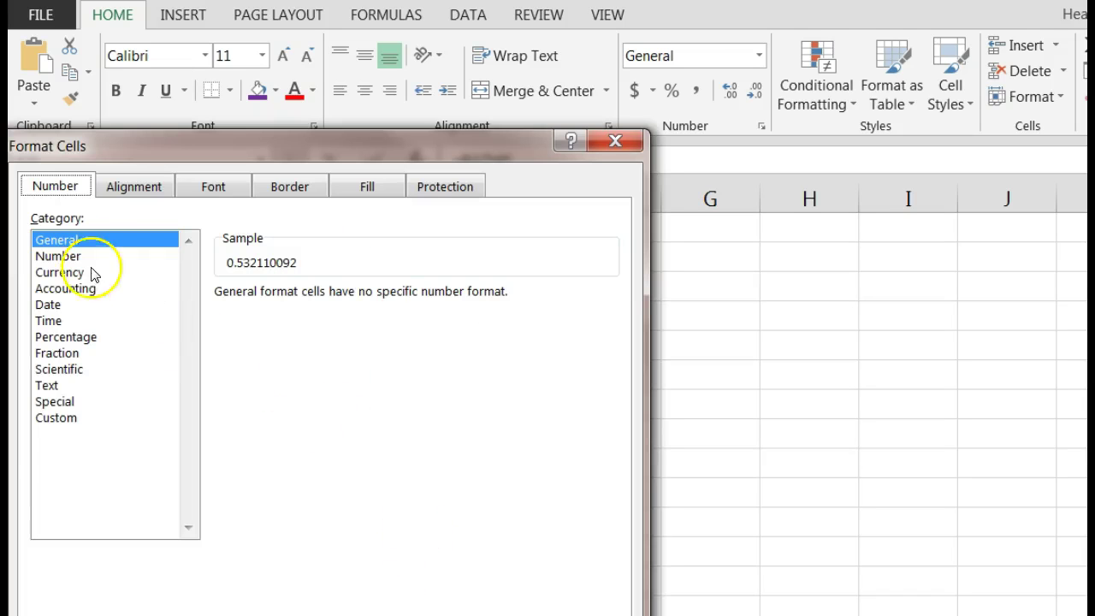
pyautogui.click(86, 254)
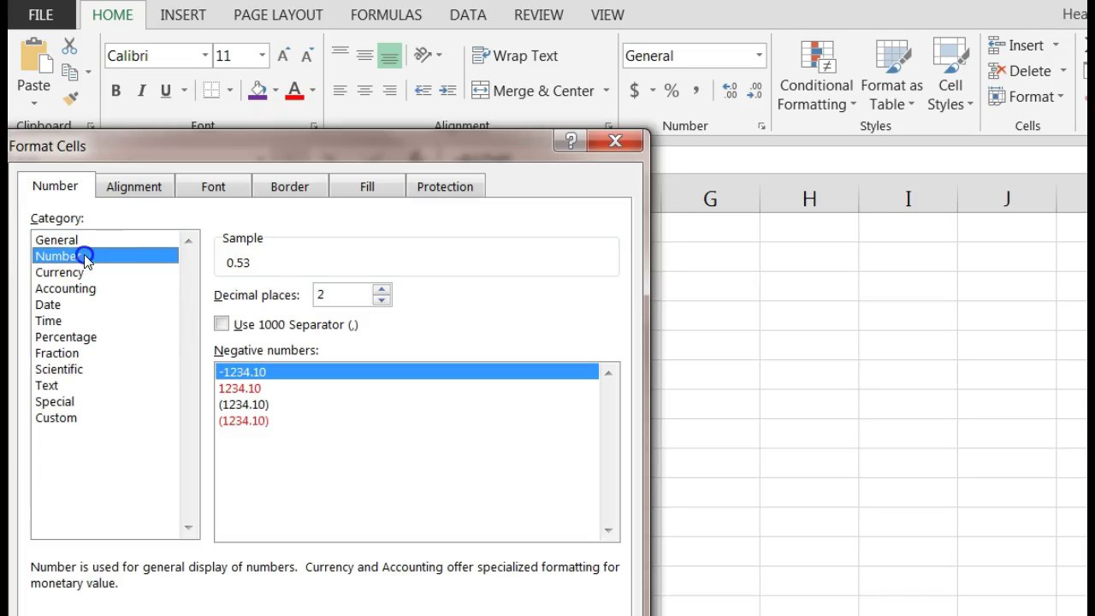
pyautogui.click(378, 290)
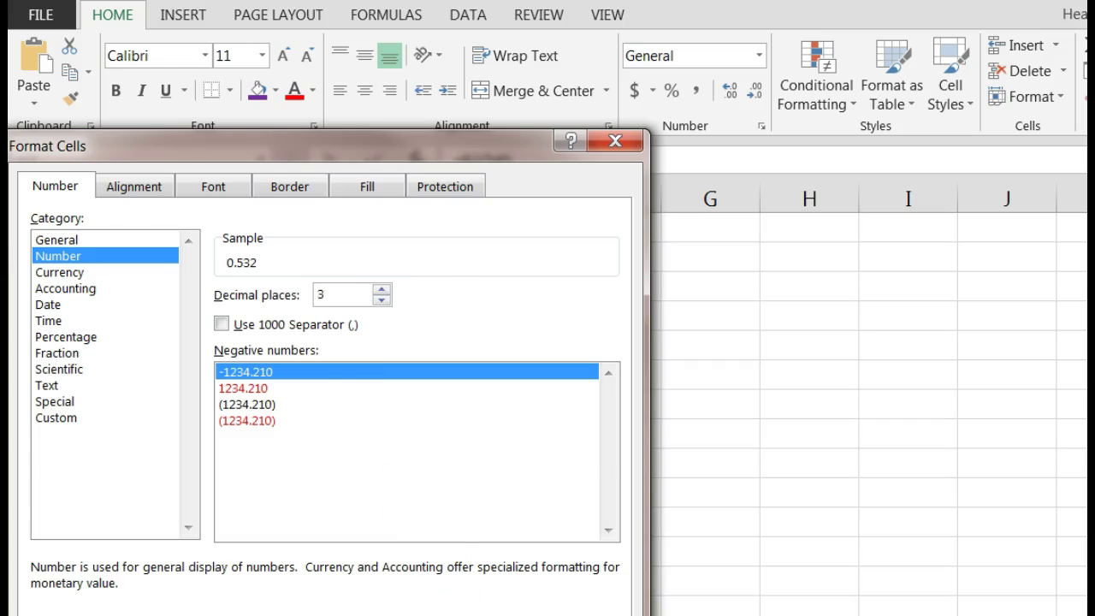
pyautogui.press('Return')
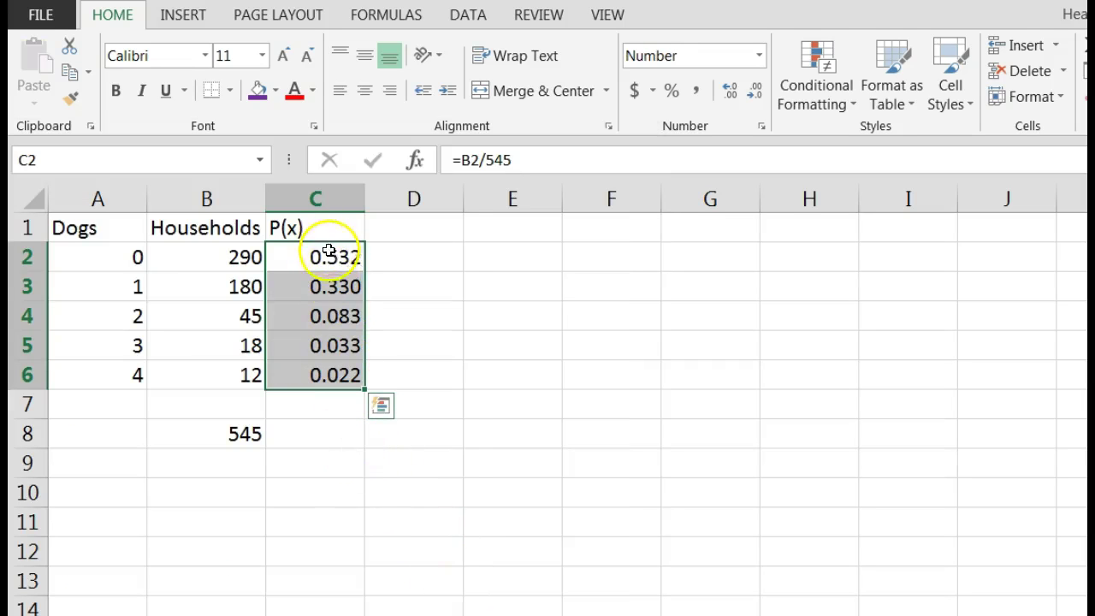
# Sum the probabilities C2:C6 in cell C8 with the SUM function.
pyautogui.click(319, 432)
pyautogui.write('=')
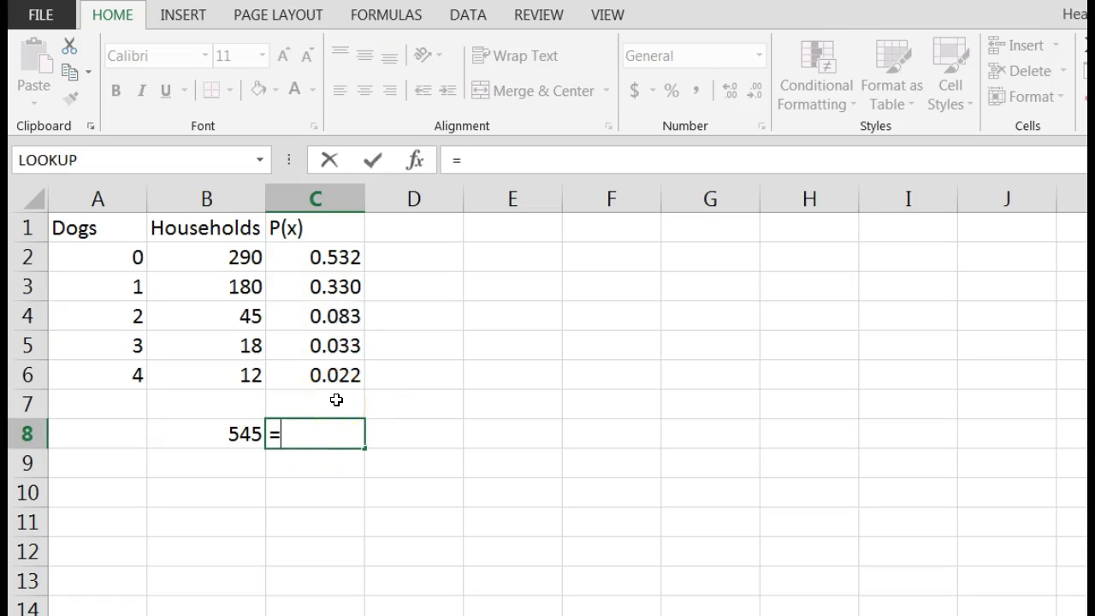
pyautogui.write('sum')
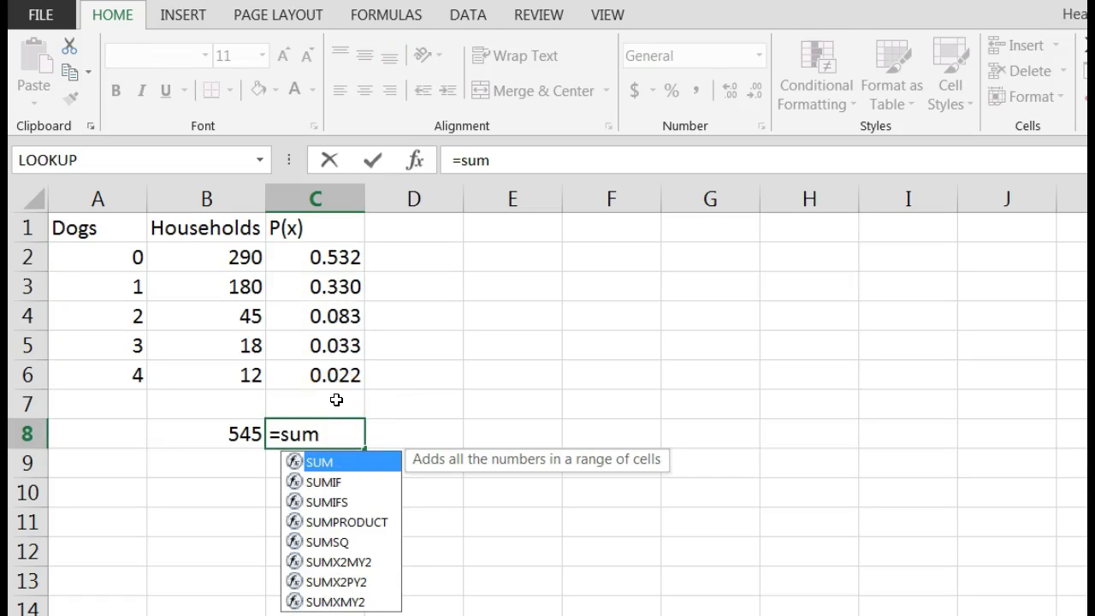
pyautogui.doubleClick(343, 461)
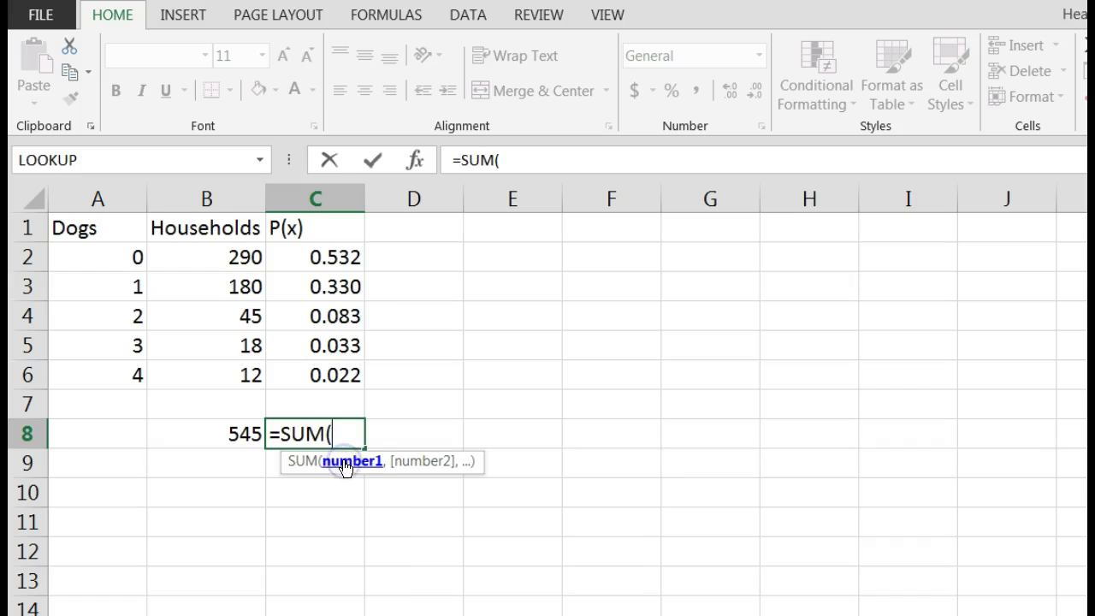
pyautogui.moveTo(320, 253); pyautogui.dragTo(335, 366)
pyautogui.press('Return')
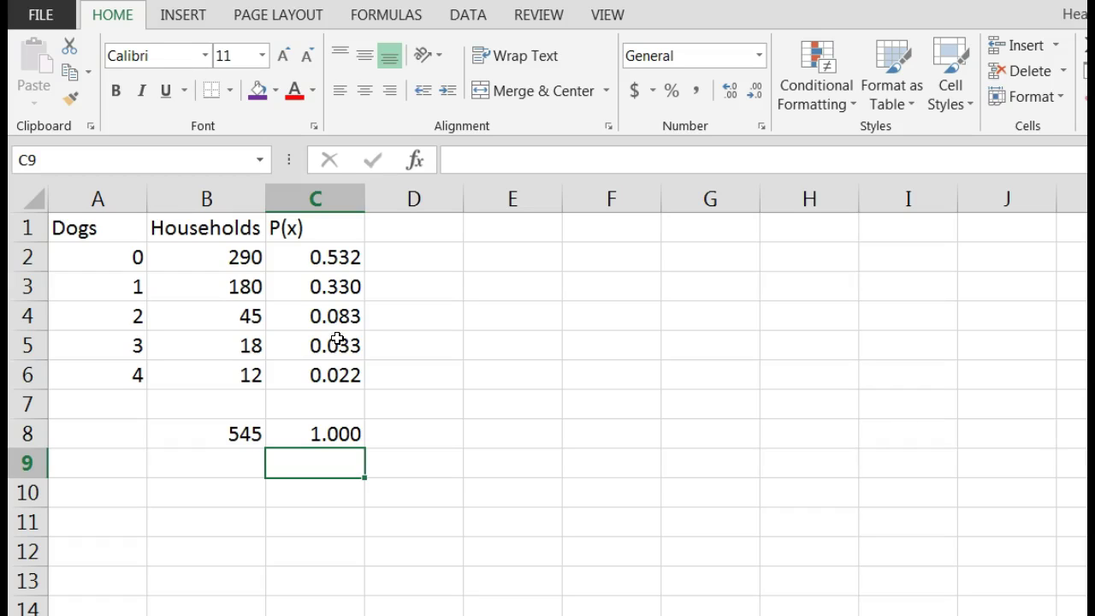
# Change the heading in cell A1 to Dogs (x).
pyautogui.click(100, 226)
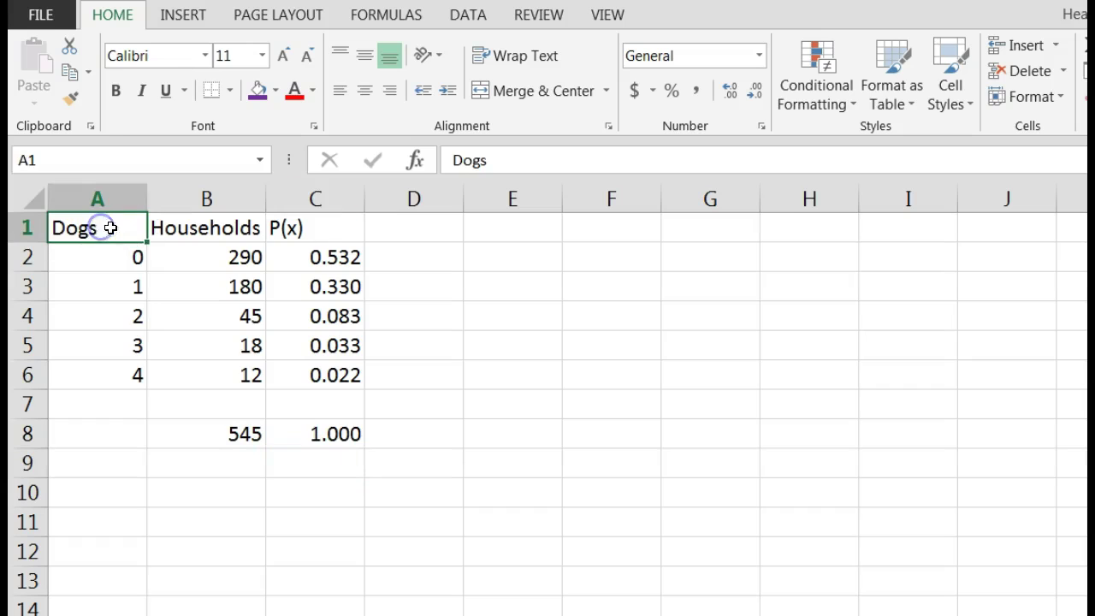
pyautogui.click(489, 161)
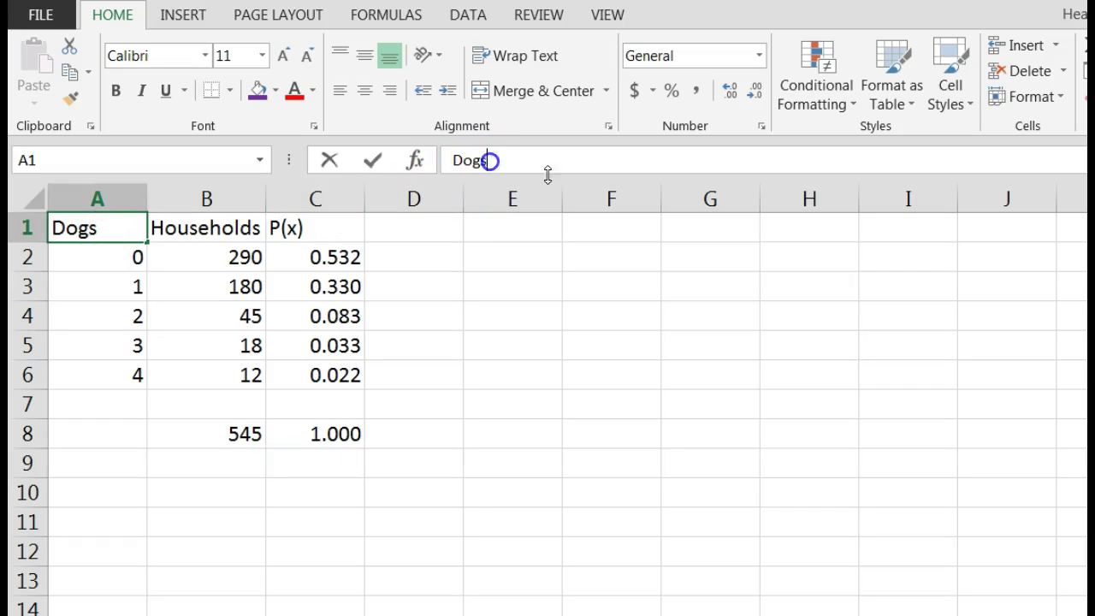
pyautogui.write('(x')
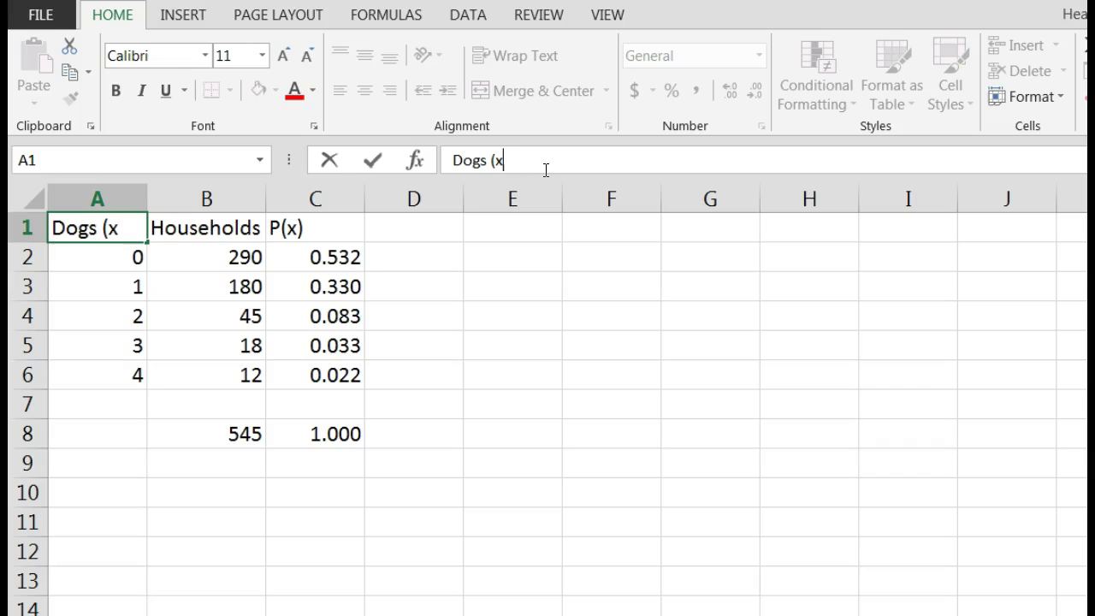
pyautogui.write(')')
pyautogui.press('Return')
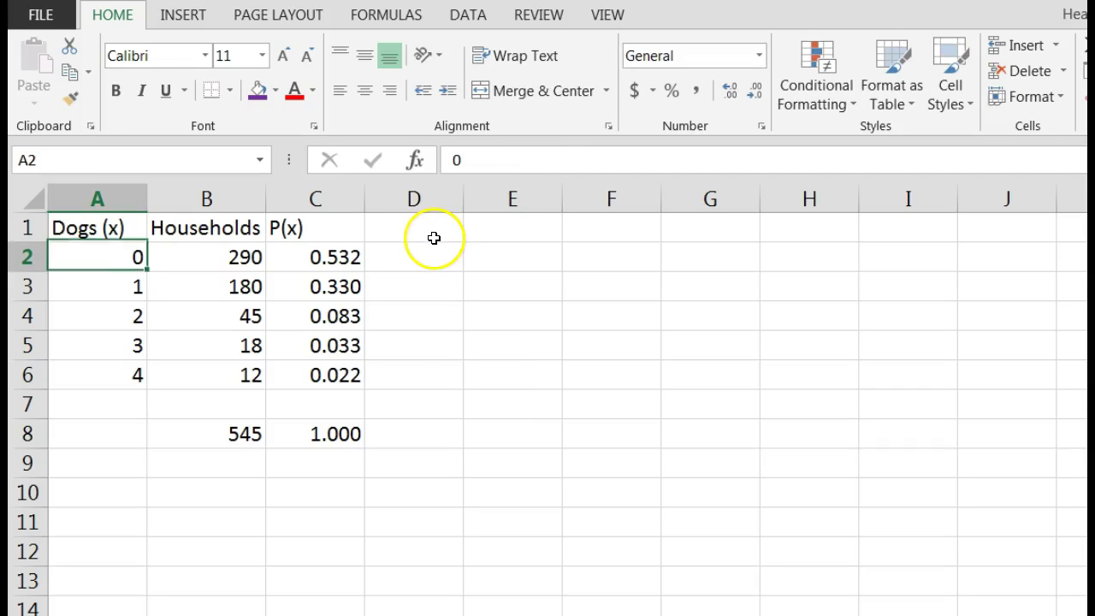
pyautogui.click(316, 259)
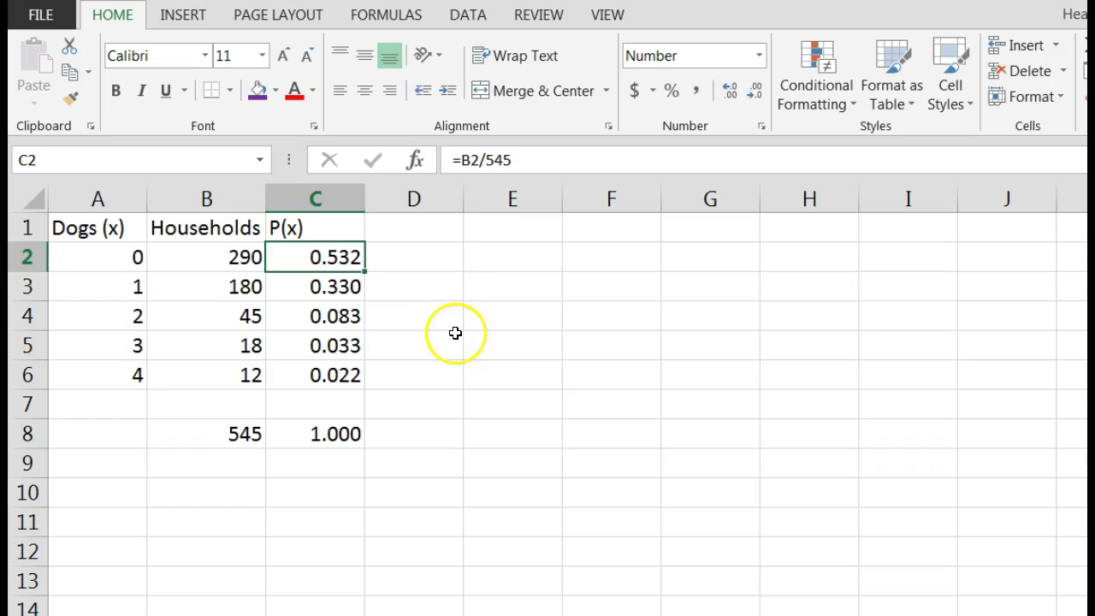
pyautogui.click(473, 362)
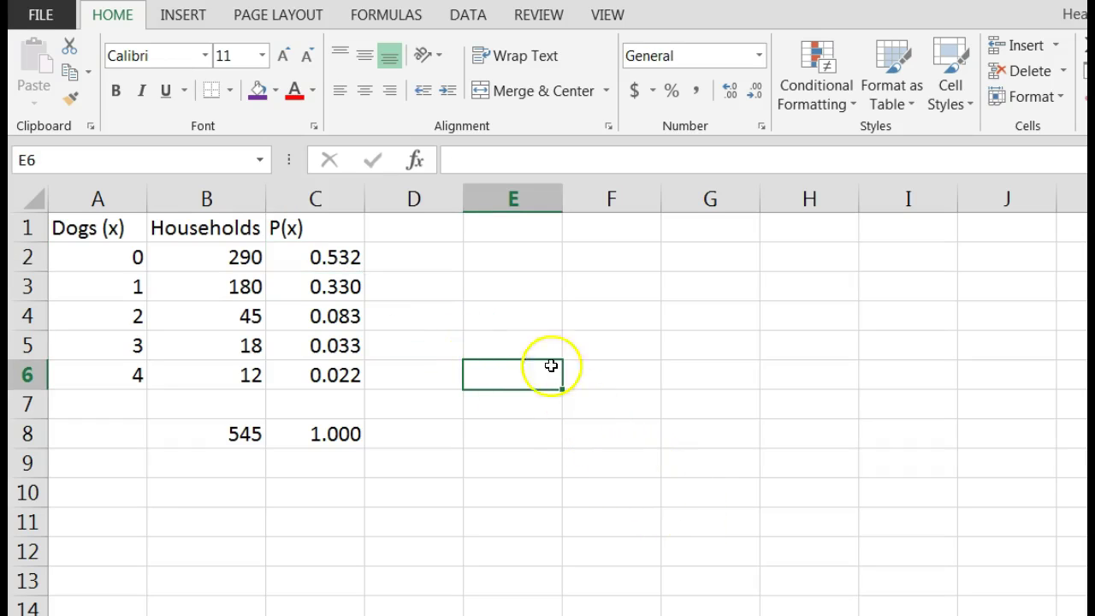
# Insert a Clustered Column chart from the recommended charts, using the dog counts in A1:A6 and the probabilities in C1:C6.
pyautogui.click(112, 228)
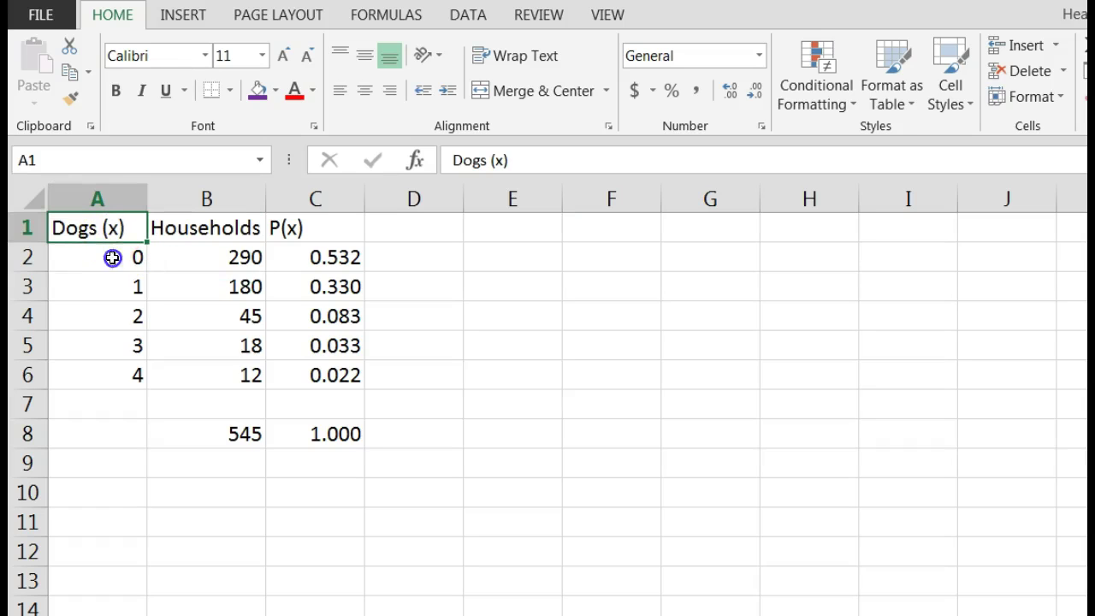
pyautogui.moveTo(112, 257); pyautogui.dragTo(122, 377)
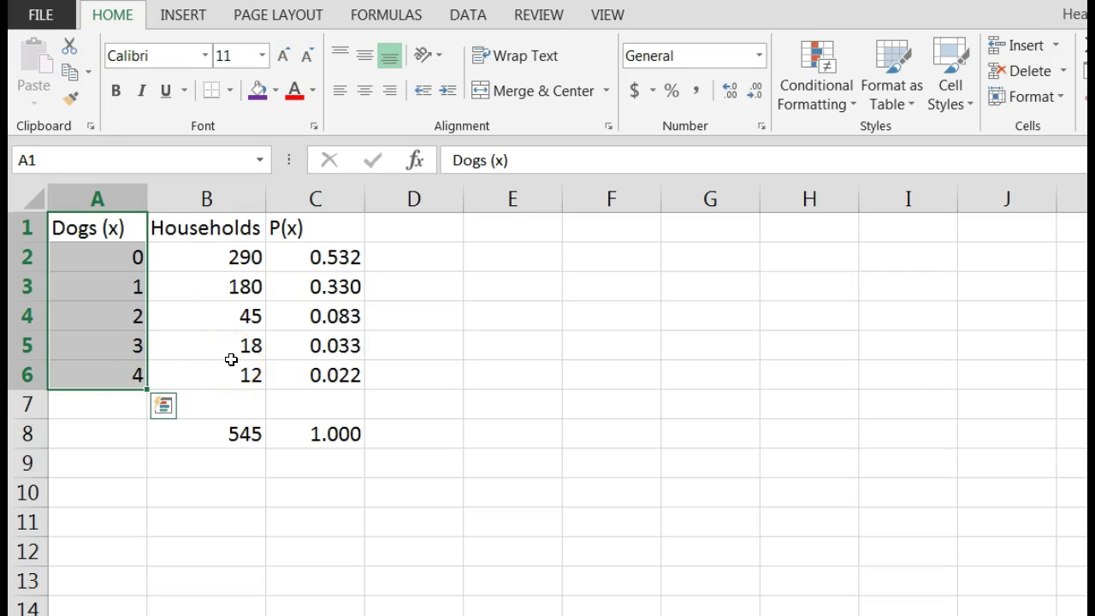
pyautogui.keyDown('ctrl'); pyautogui.click(336, 232); pyautogui.keyUp('ctrl')
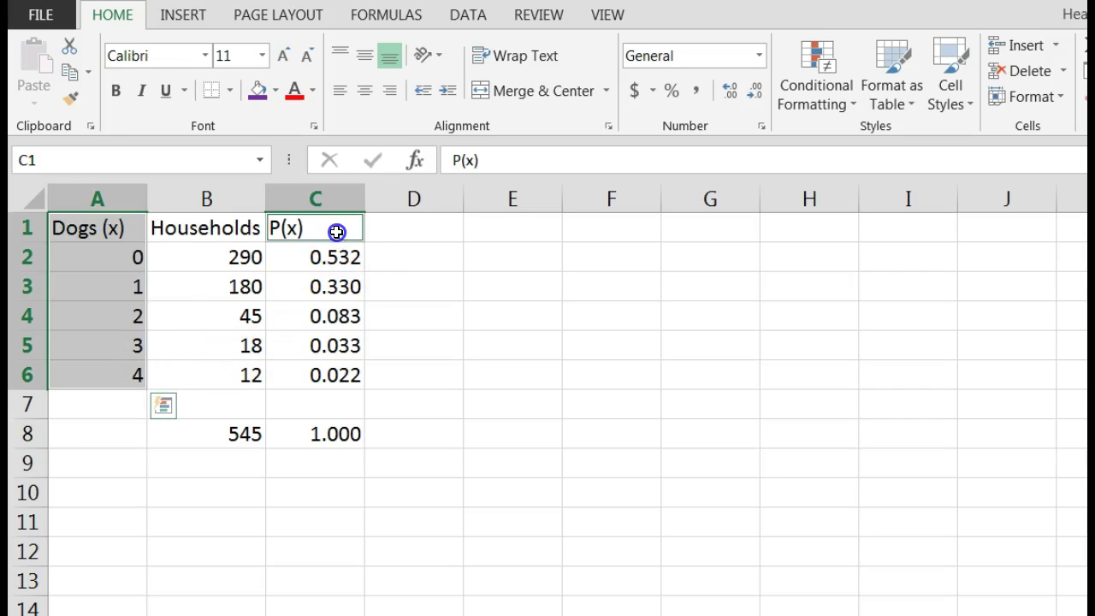
pyautogui.moveTo(336, 232); pyautogui.dragTo(340, 371)
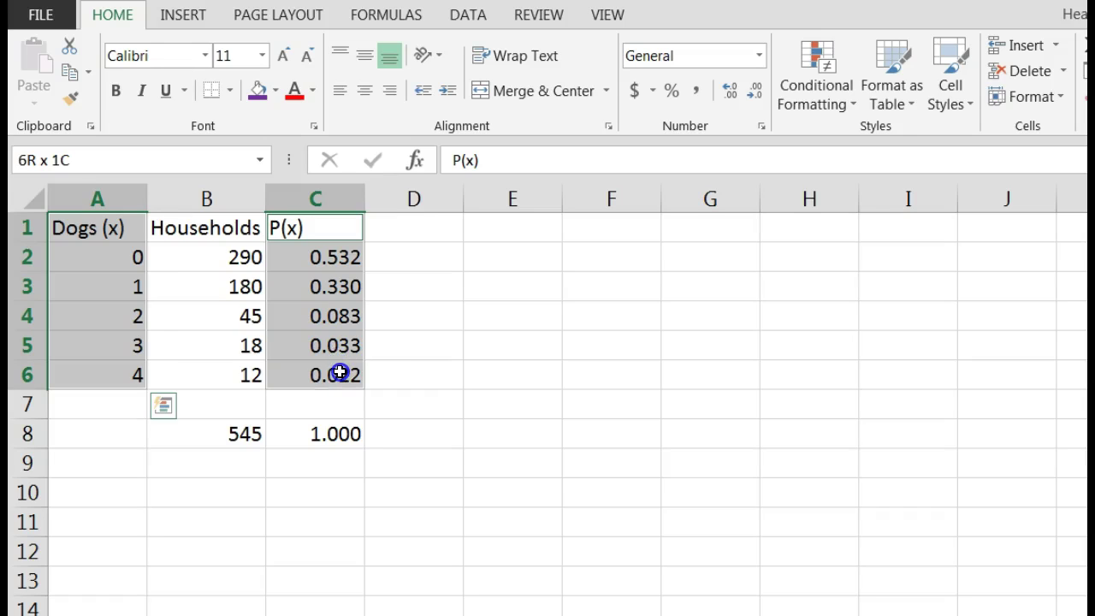
pyautogui.moveTo(340, 371); pyautogui.dragTo(342, 373)
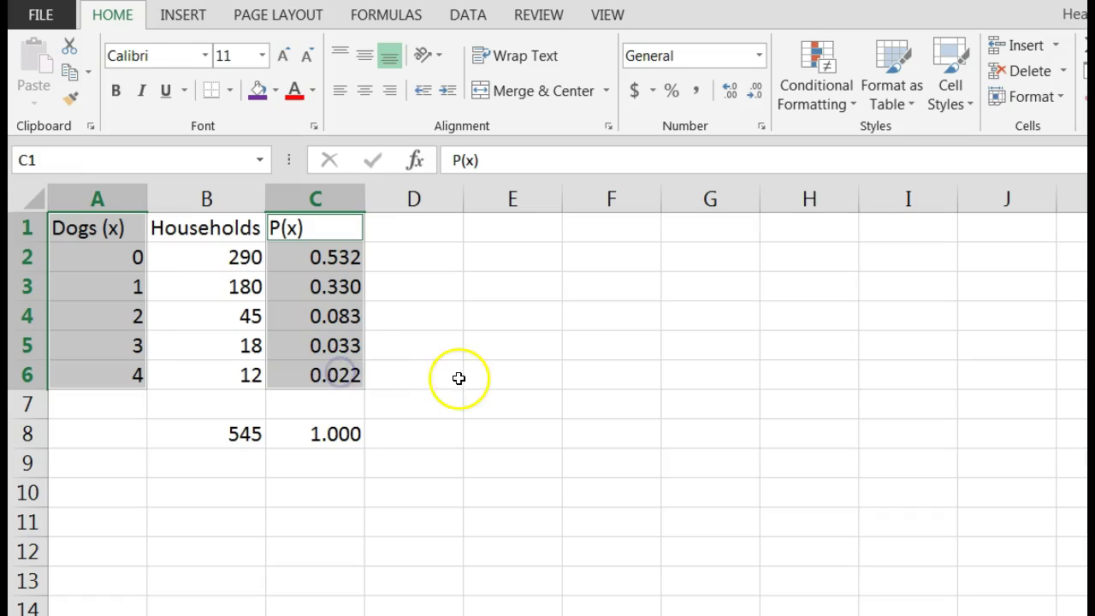
pyautogui.click(193, 19)
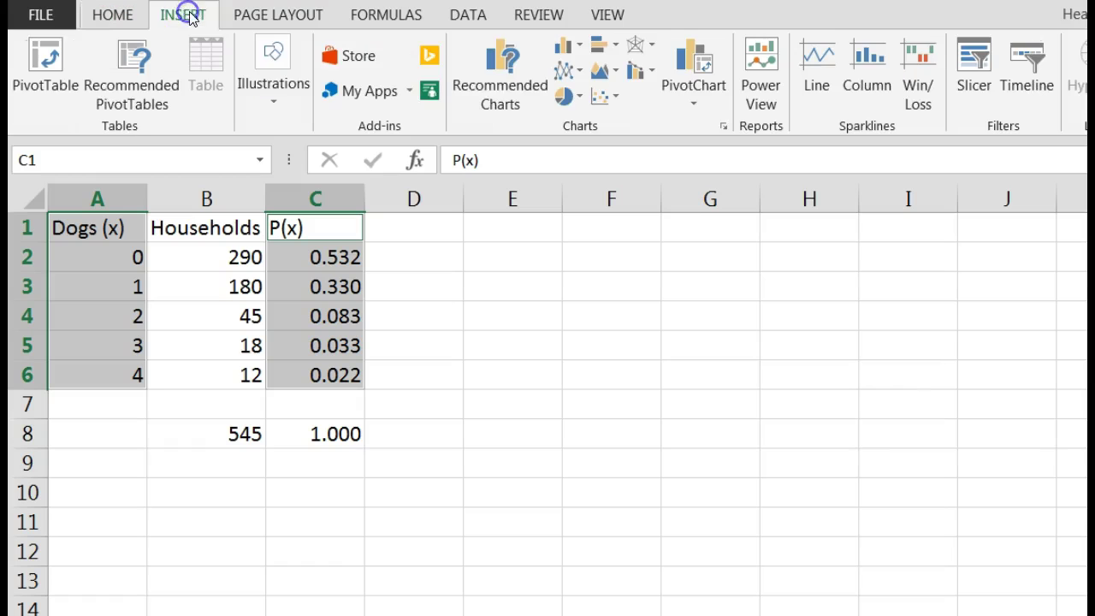
pyautogui.click(518, 91)
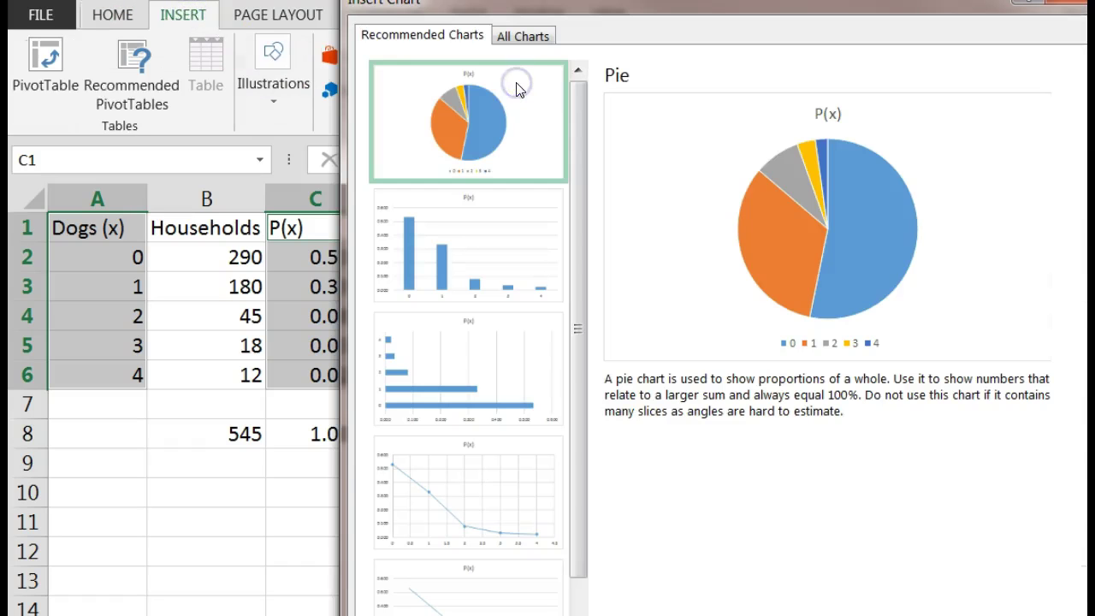
pyautogui.click(490, 247)
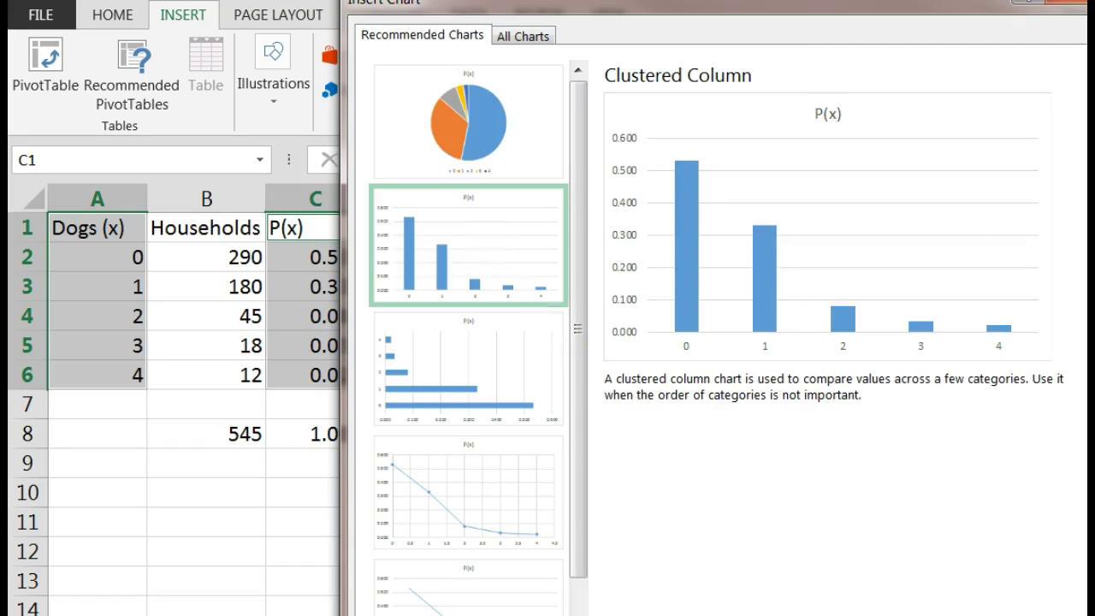
pyautogui.press('Return')
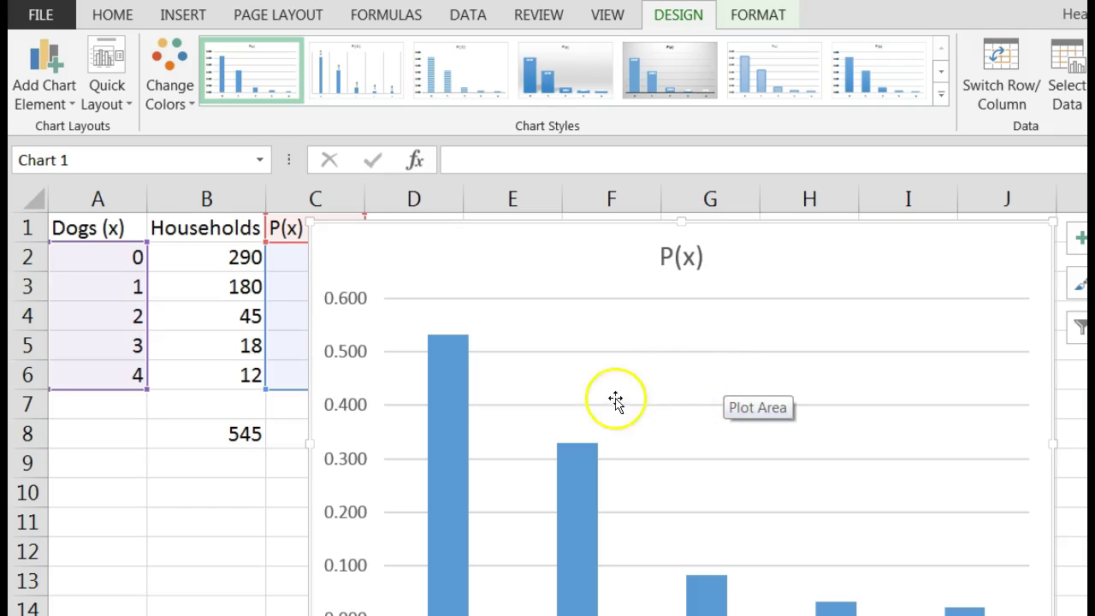
# Reduce the gap width of the P(x) data series so that neighbouring columns touch like a histogram.
pyautogui.moveTo(469, 392)
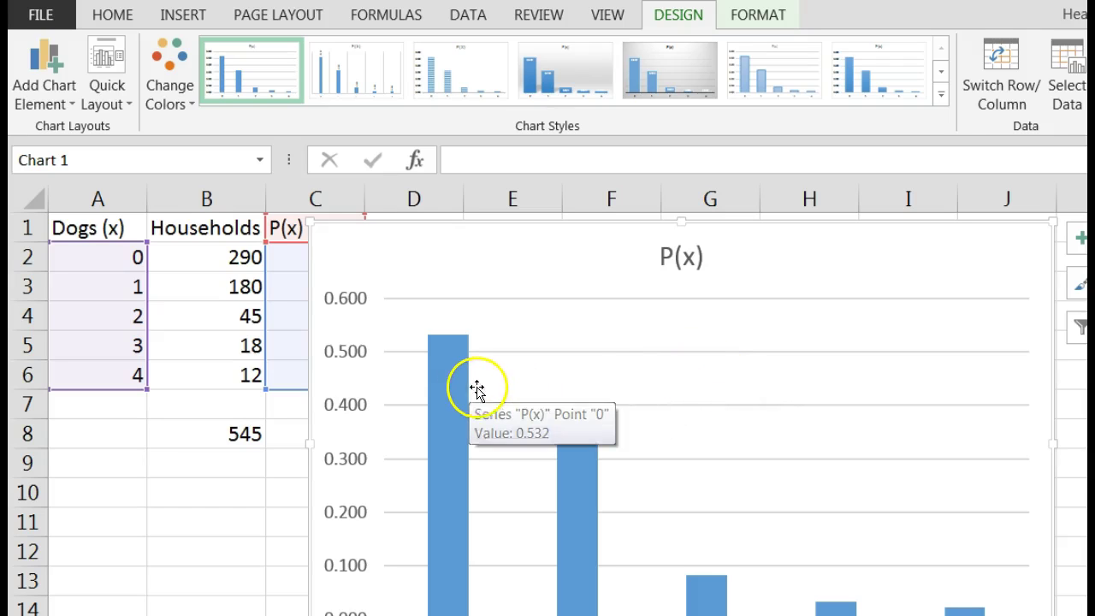
pyautogui.scroll(-1, 476, 385)
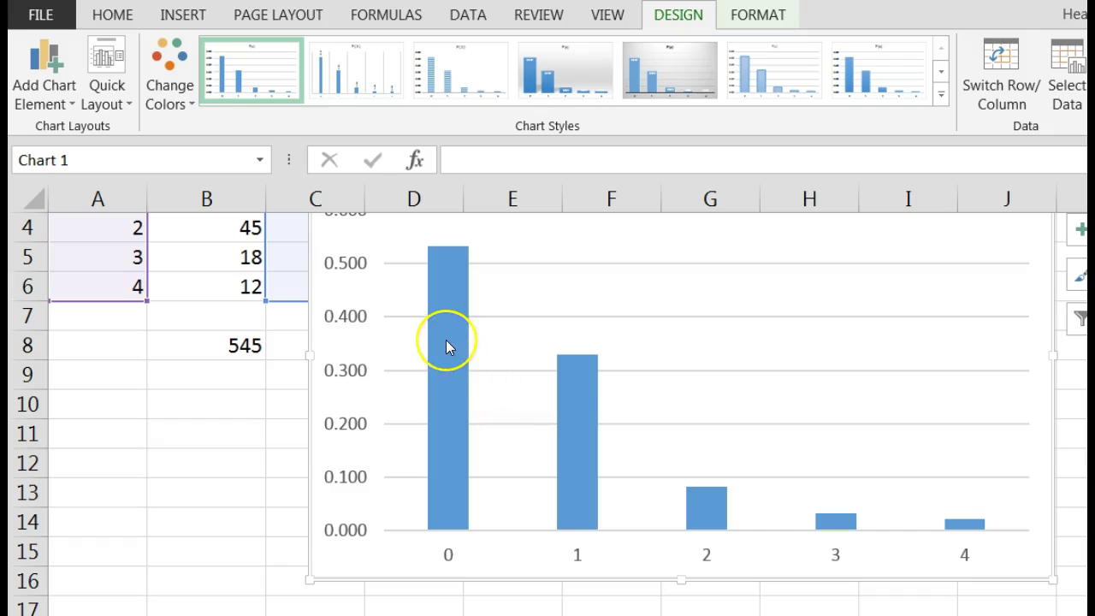
pyautogui.doubleClick(449, 346)
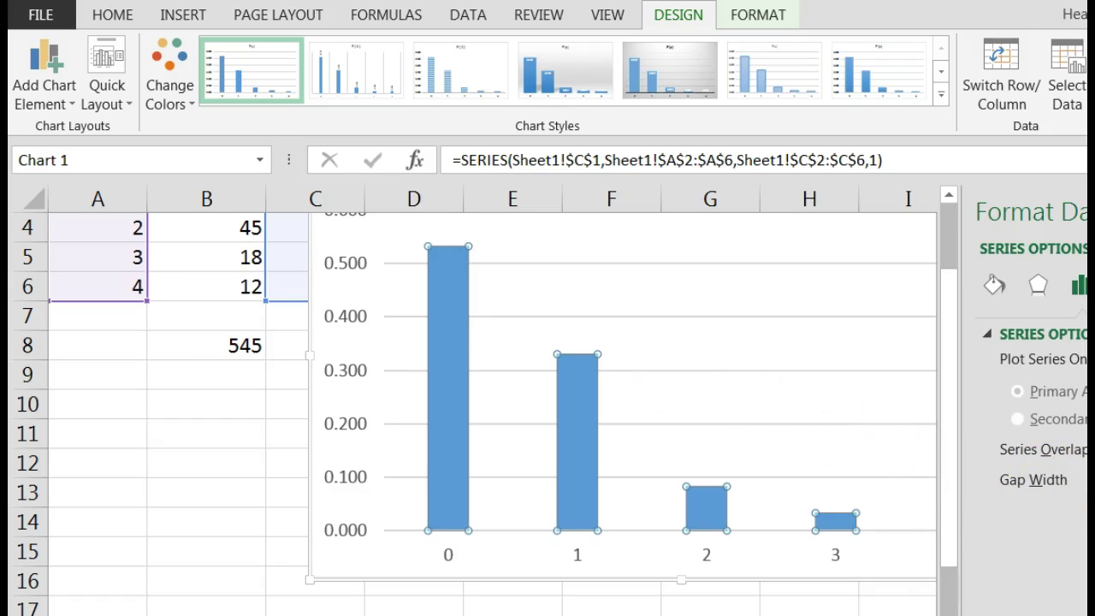
pyautogui.press('Return')
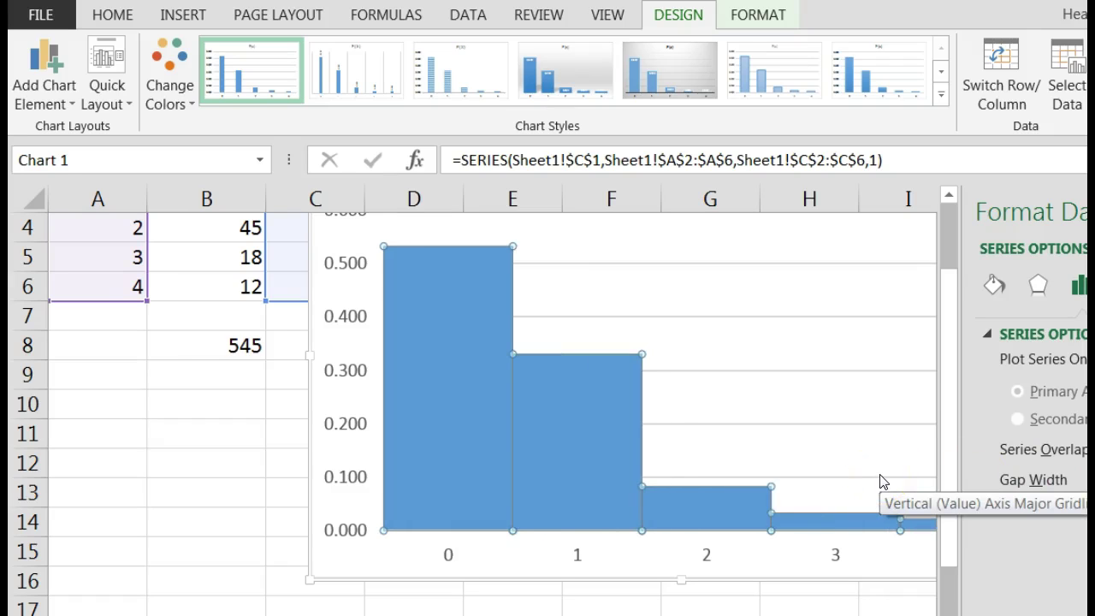
pyautogui.click(268, 466)
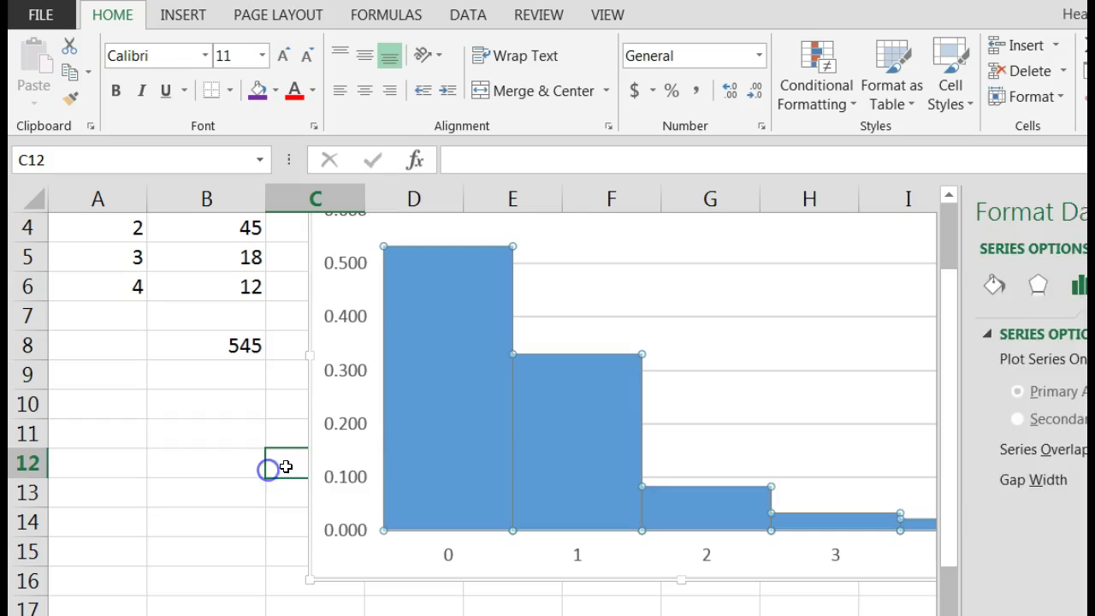
# Move the P(x) chart clear of the data table, so that it starts at about column E.
pyautogui.scroll(1, 804, 435)
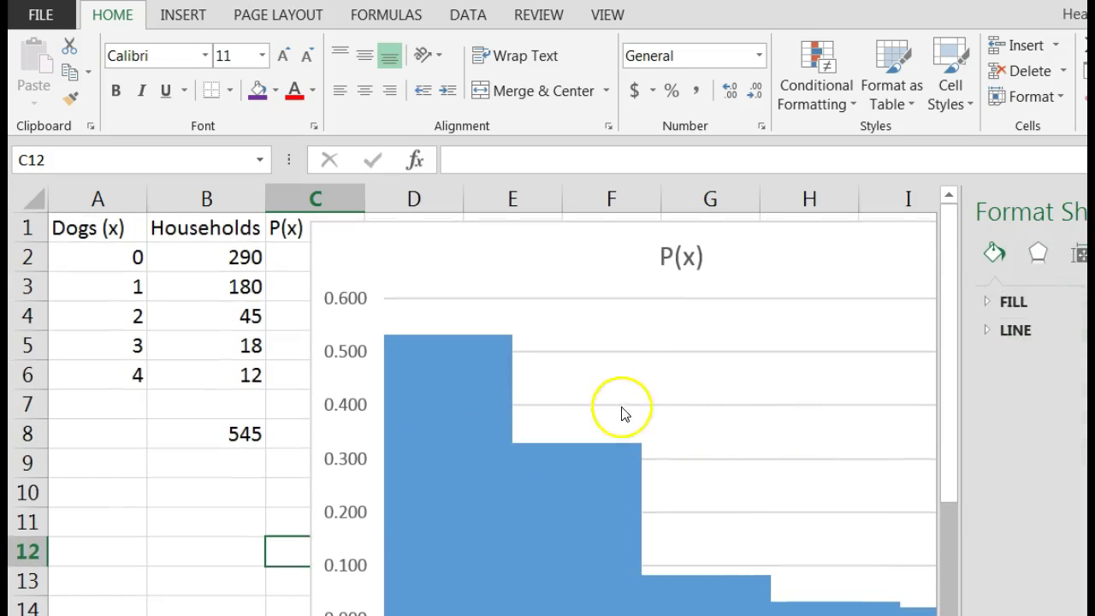
pyautogui.scroll(-4, 613, 363)
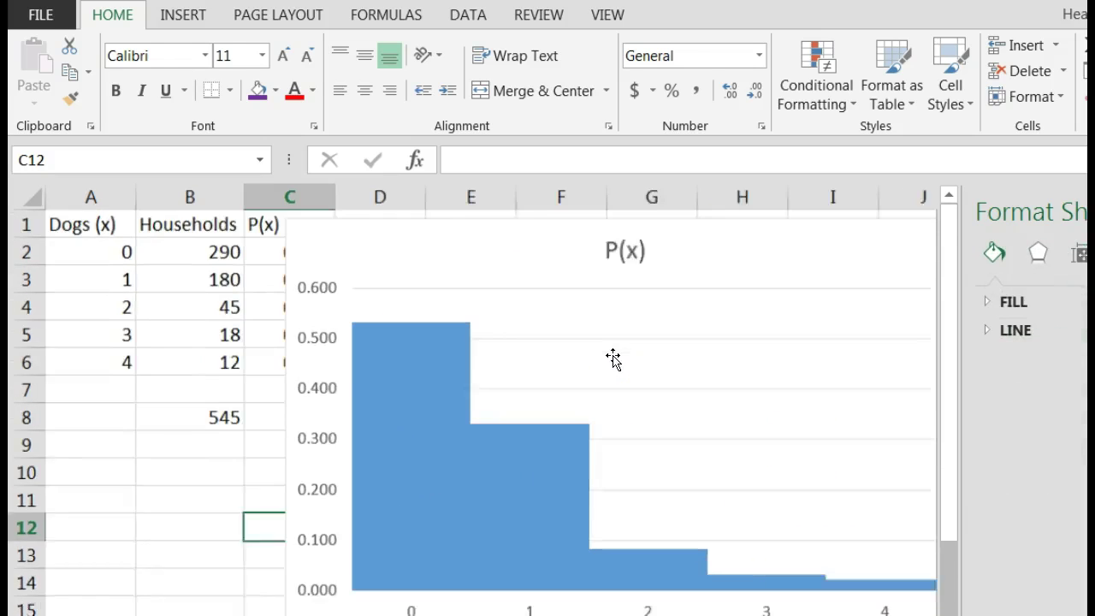
pyautogui.click(359, 250)
pyautogui.moveTo(360, 250); pyautogui.dragTo(465, 246)
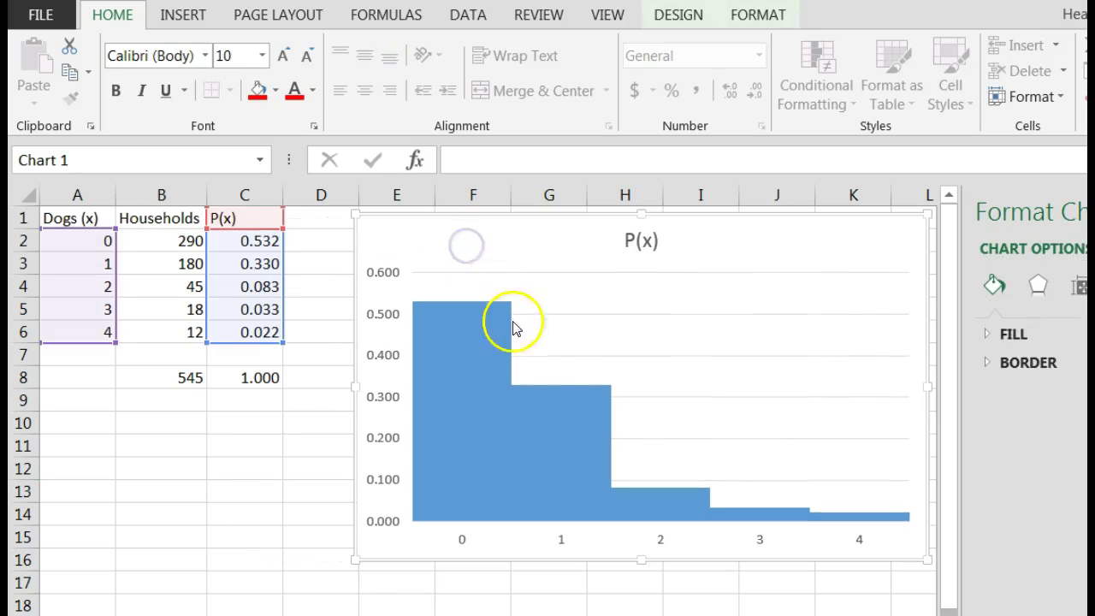